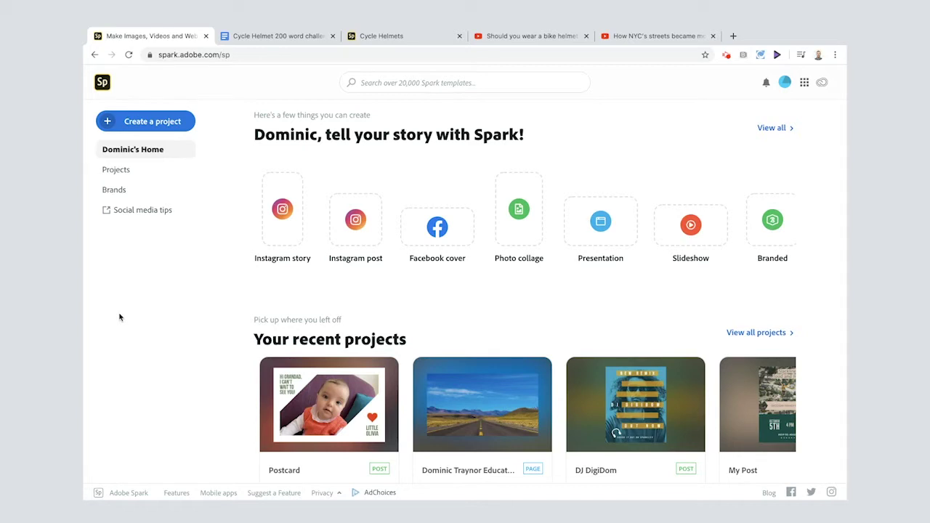
Step: Create a web page titled 'Cycle Helmets' with subtitle '200 WORD CHALLENGE' and start adding a header photo
left_click(109, 120)
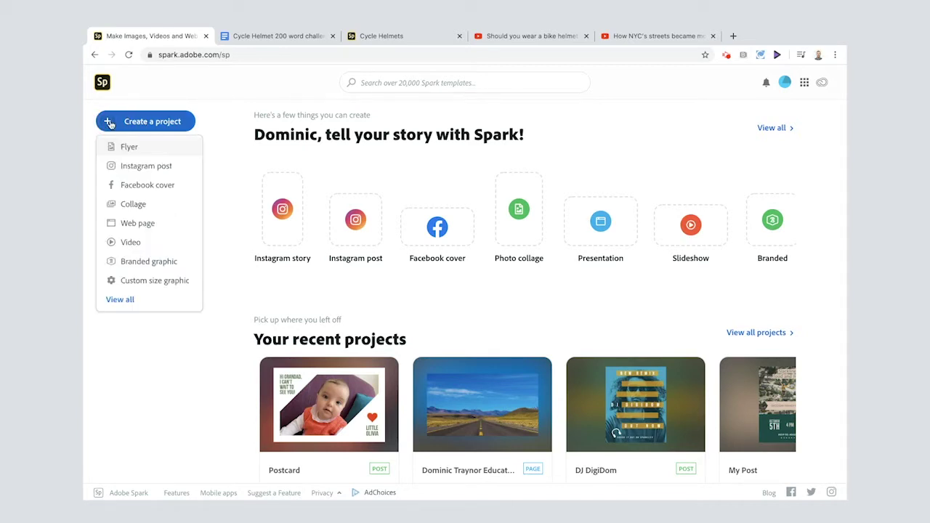
left_click(125, 224)
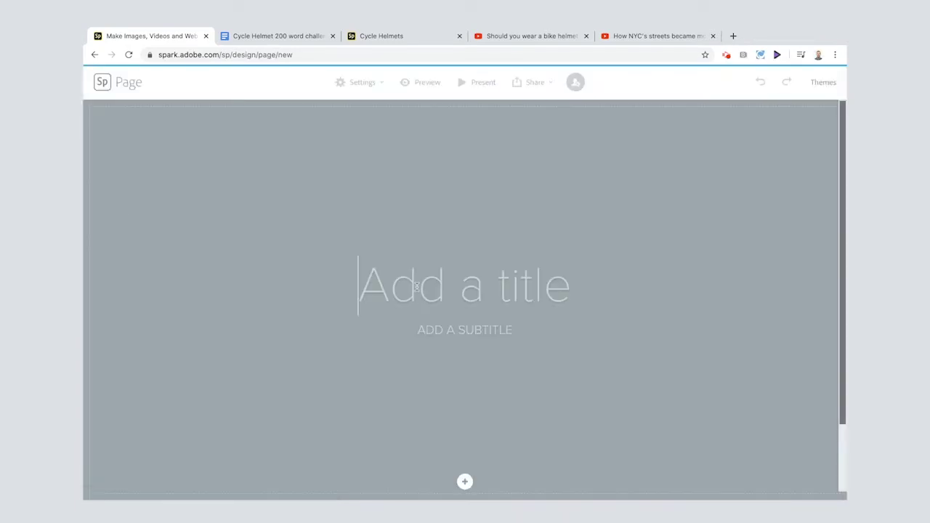
left_click(417, 287)
type("Cycle Helmets")
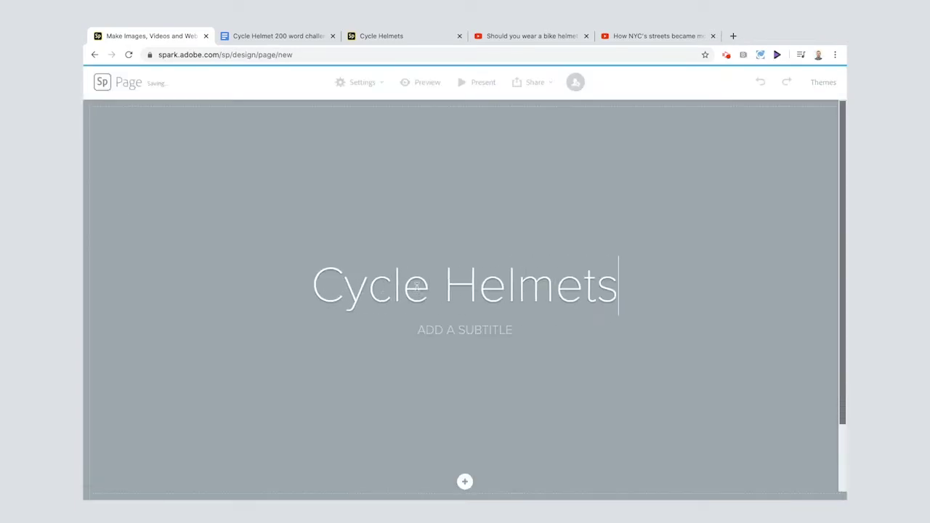
left_click(467, 328)
type("200 WORD CHALLENGE")
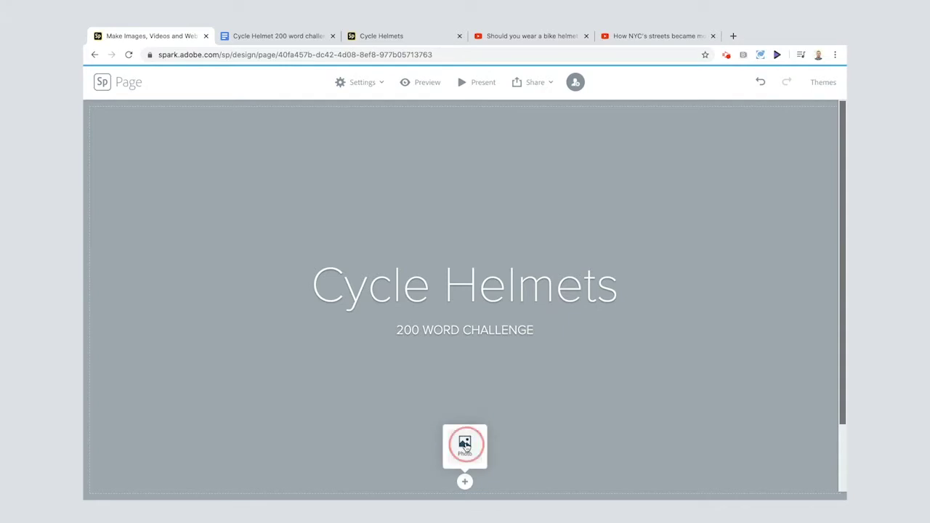
left_click(465, 445)
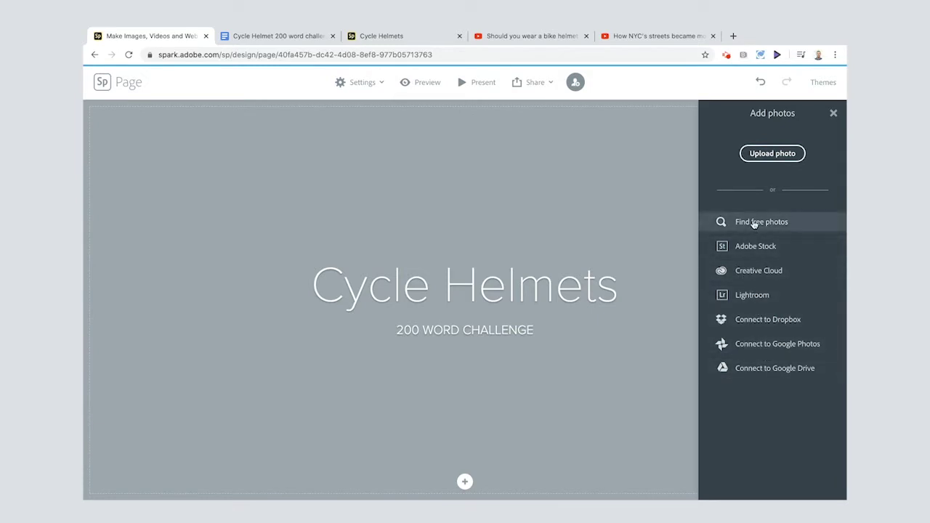
Step: Search free photos for 'cycling' and set the handlebars-on-sunset-road photo as the header background
left_click(753, 222)
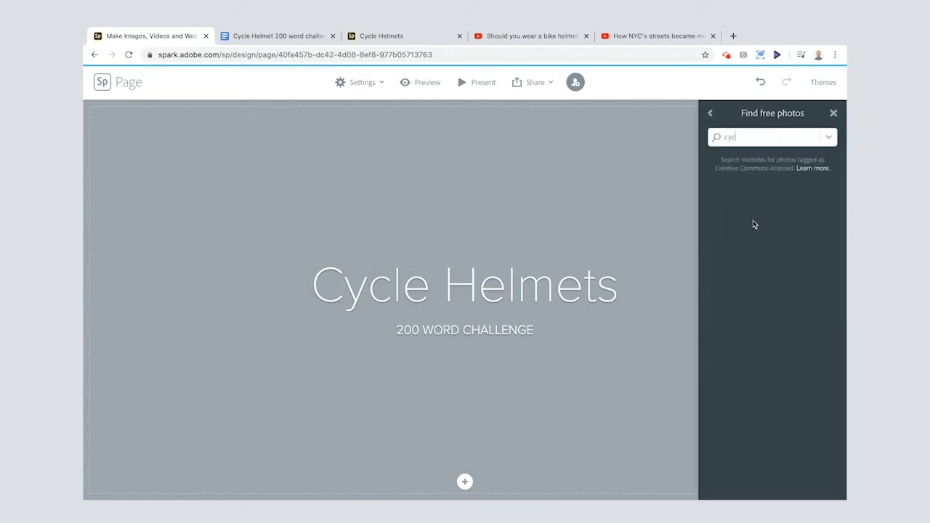
key("Return")
scroll(769, 316, "down", 5)
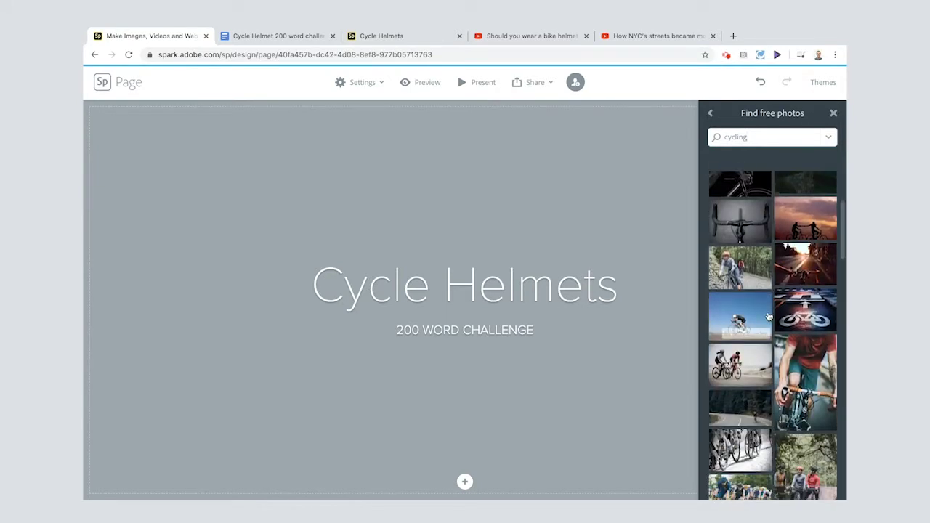
scroll(769, 317, "down", 1)
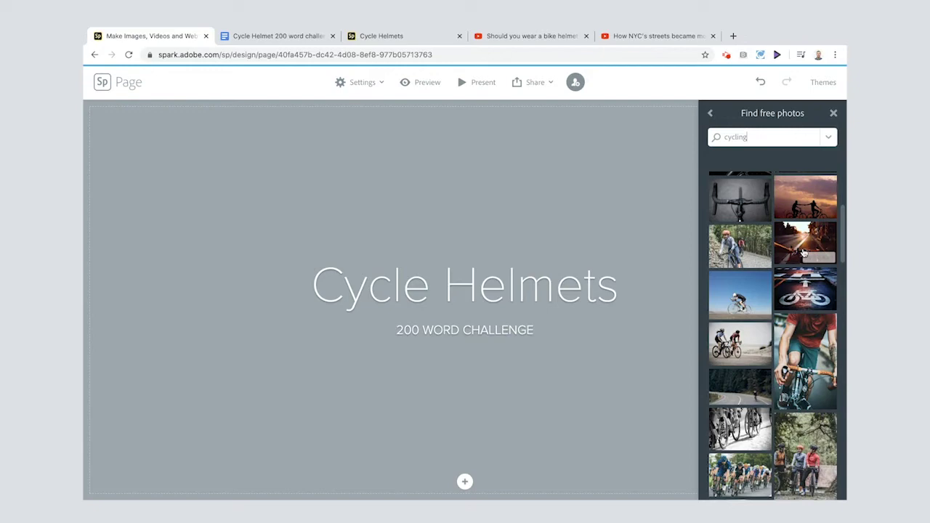
left_click(805, 251)
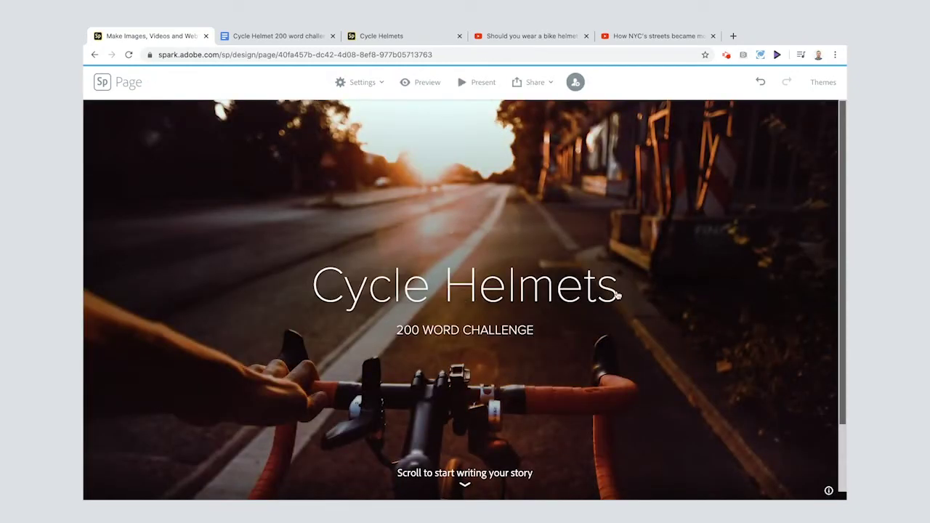
scroll(555, 331, "down", 2)
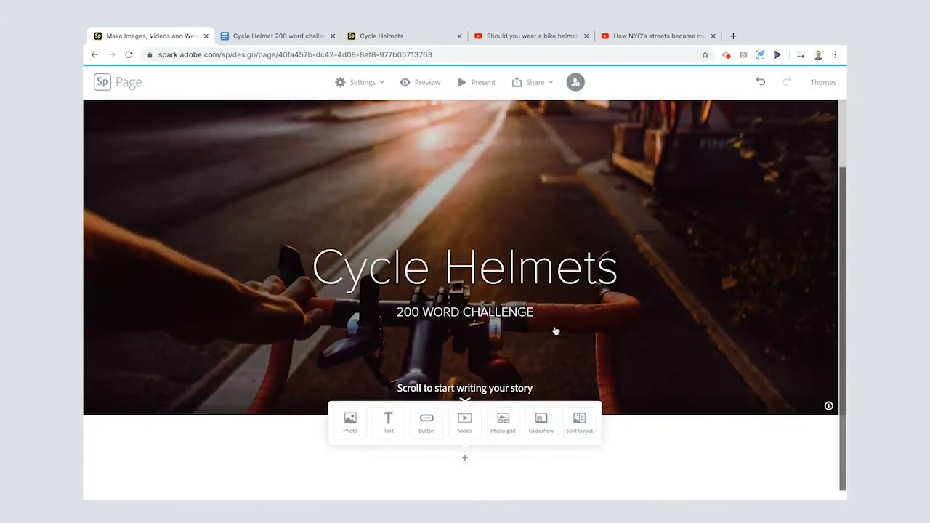
Step: Add the intro 'Here is my response to the 200 word challenge on cycle helmets from DigiDom.', centred and styled as a quote
left_click(389, 421)
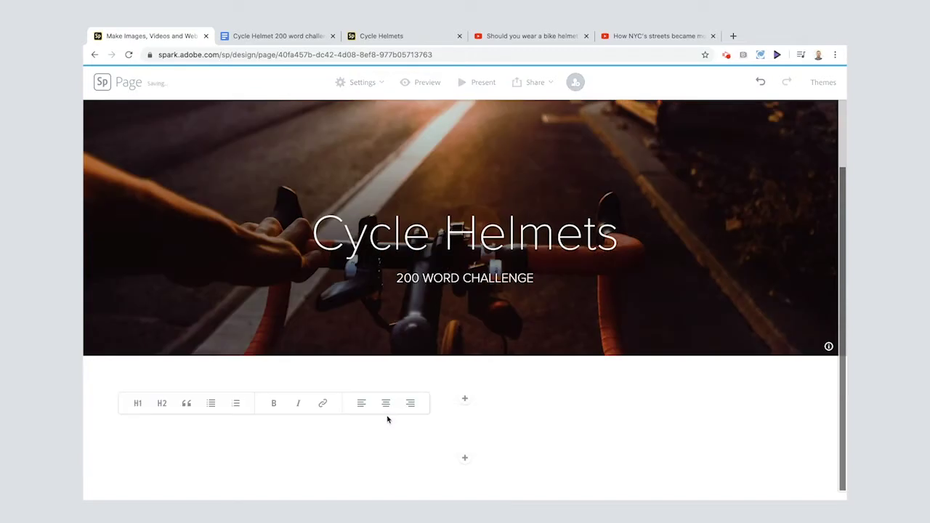
type("Here is my response to the 200 word challenge on cycle helmets from DigiDom.")
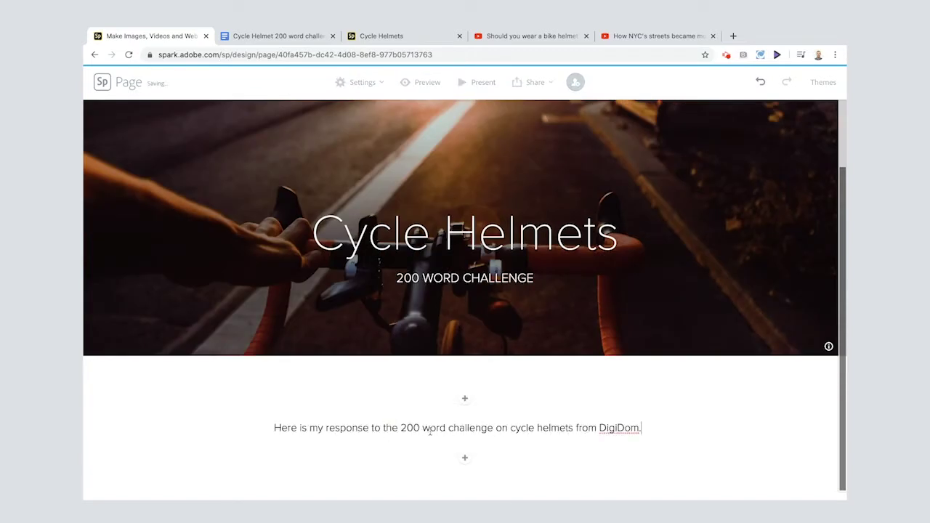
left_click(436, 428)
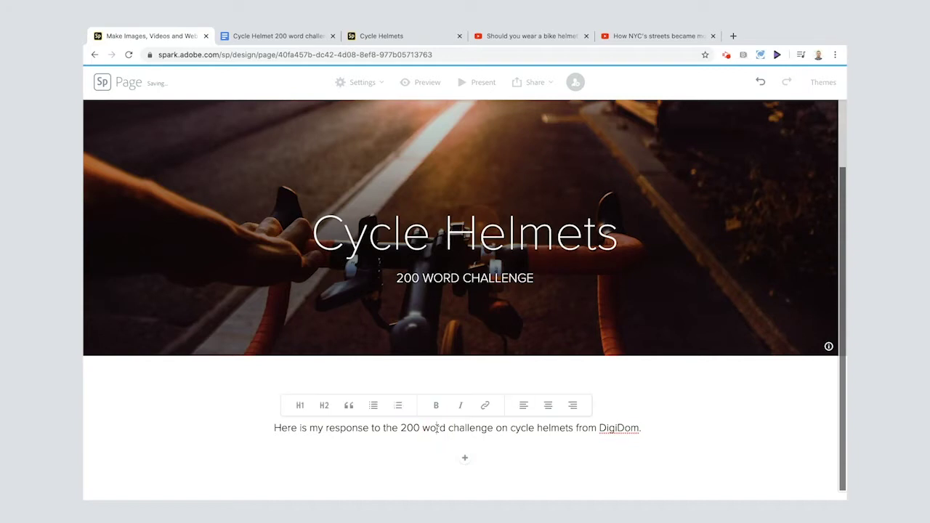
left_click(300, 405)
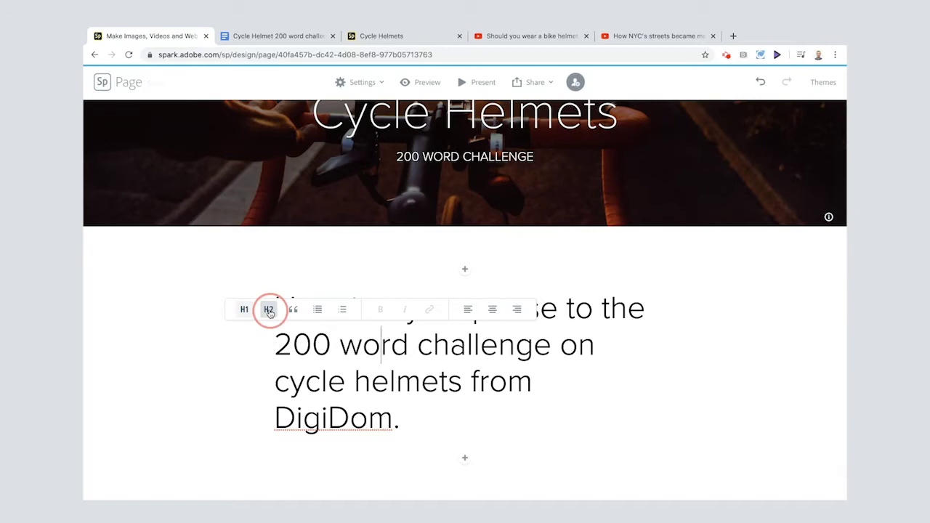
left_click(269, 311)
left_click(375, 378)
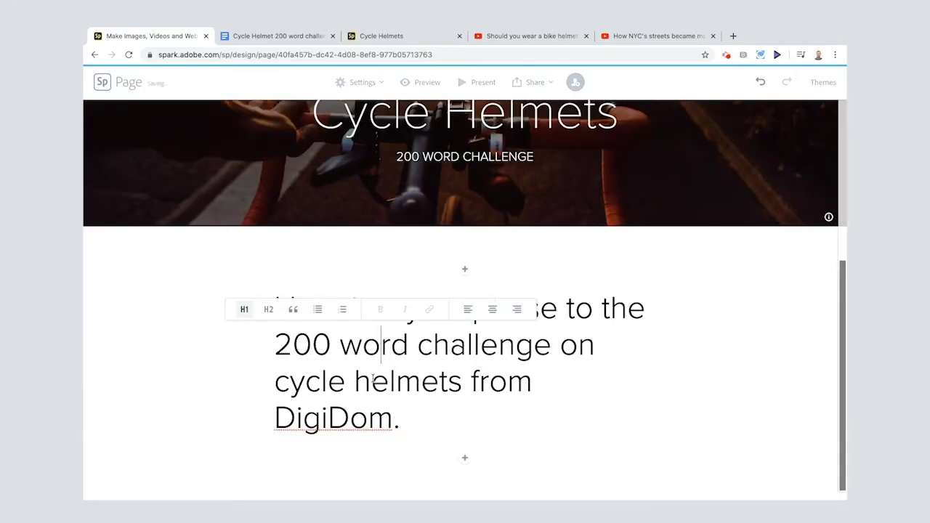
left_click(492, 311)
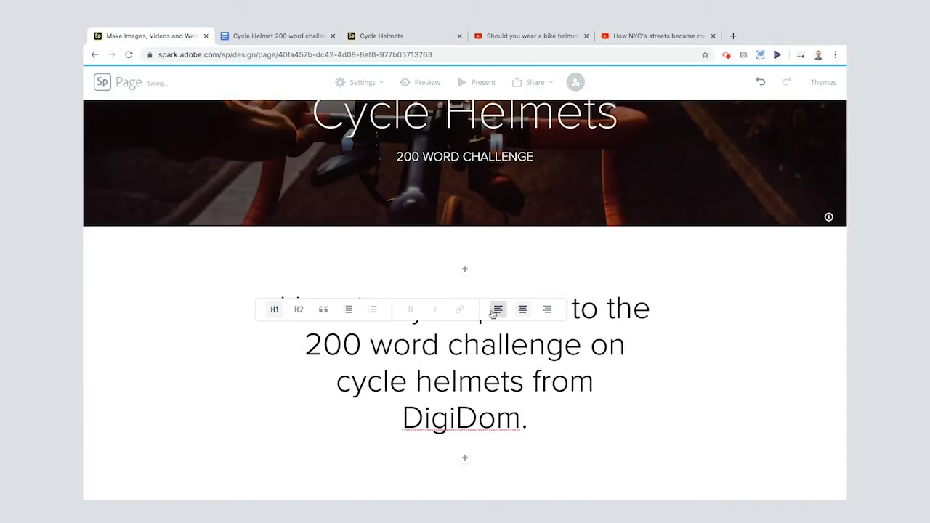
left_click(323, 310)
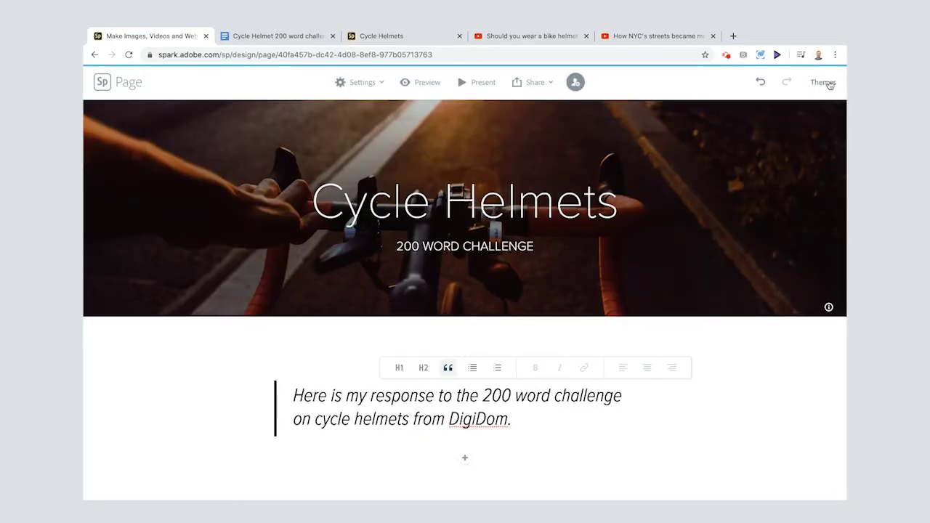
Step: Apply the Luca theme to the page
left_click(824, 83)
scroll(798, 281, "down", 5)
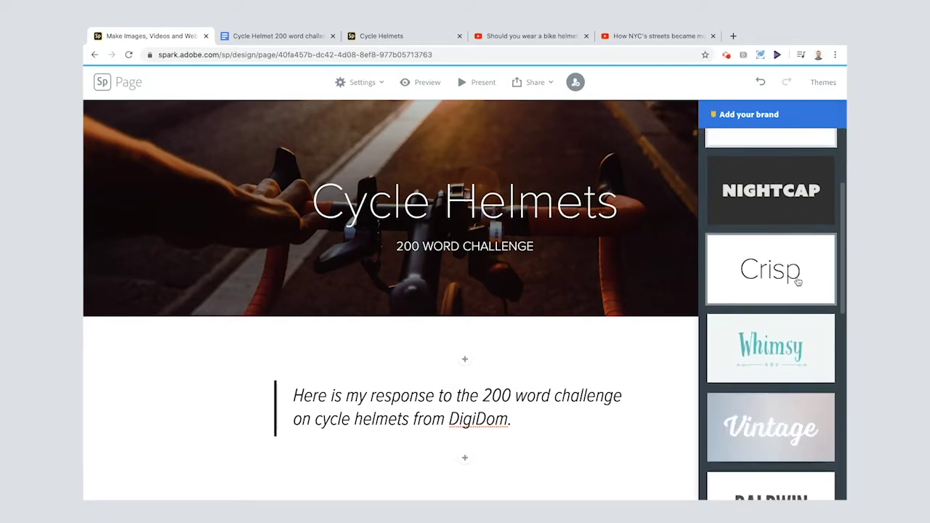
scroll(797, 281, "down", 5)
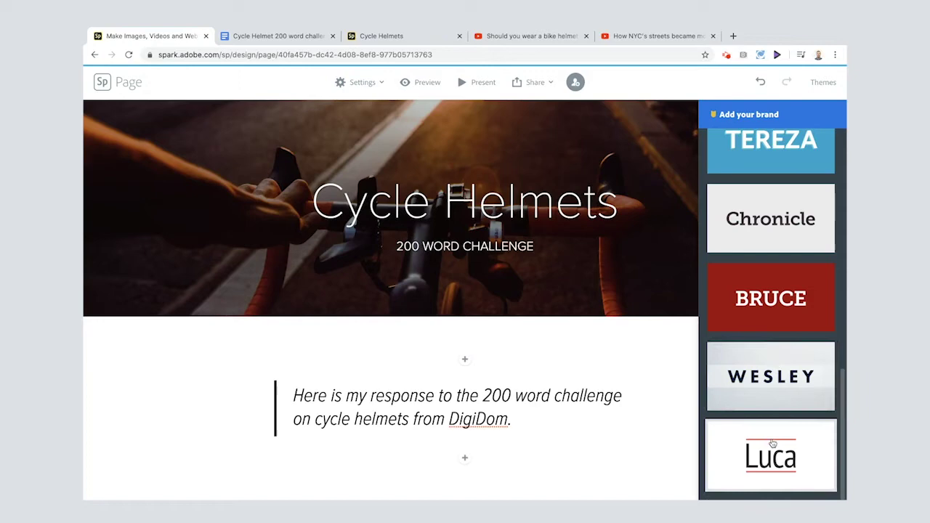
left_click(773, 444)
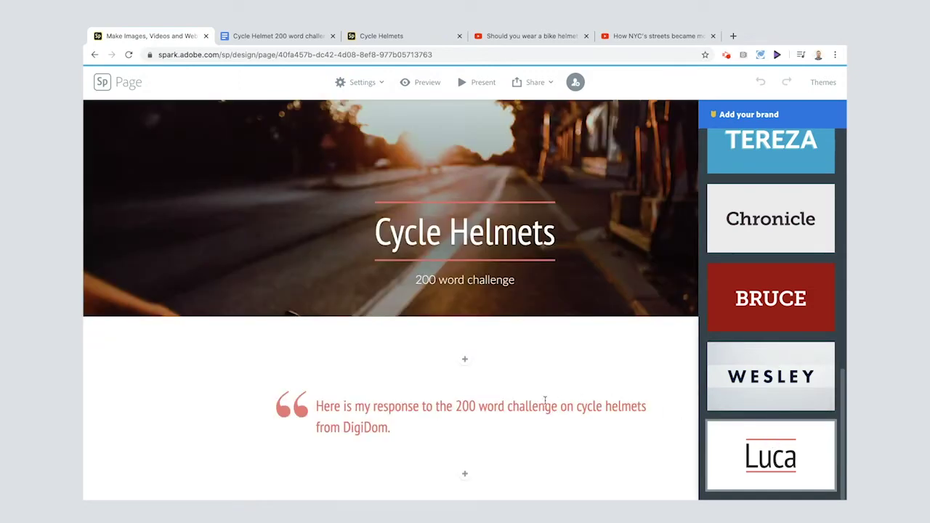
Step: Append 'If you'd like to have a go, click the button below!' to the intro
left_click(517, 414)
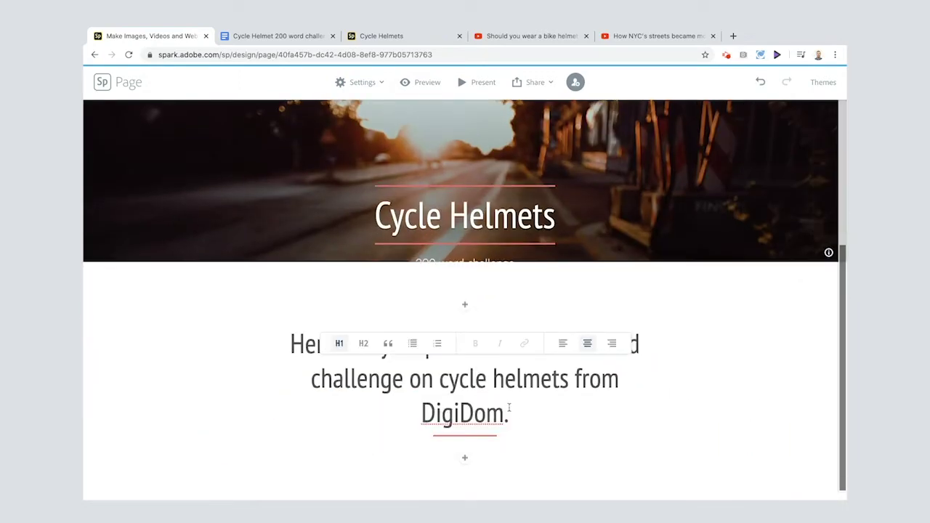
type("If you'd like to have a go, click the button below!")
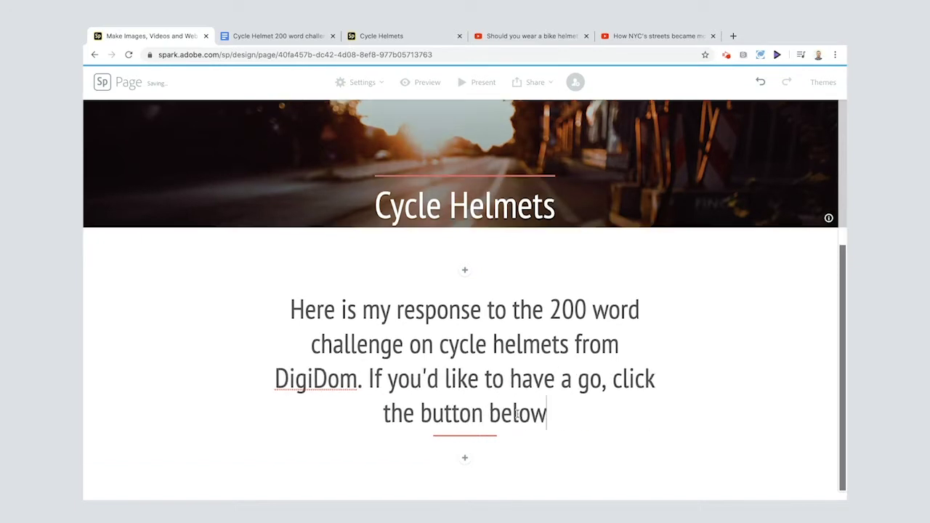
left_click(465, 458)
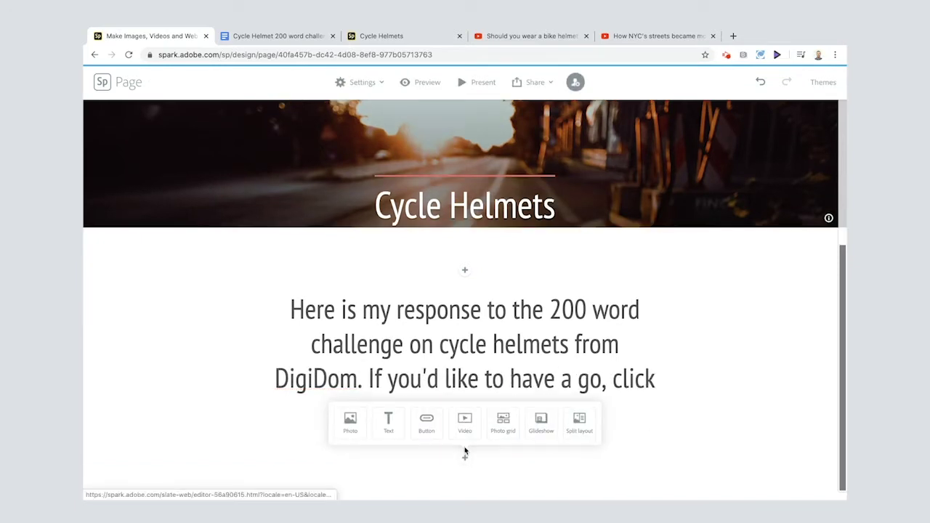
Step: Add a '200 word challenge' button and copy the published Cycle Helmets page URL
left_click(427, 429)
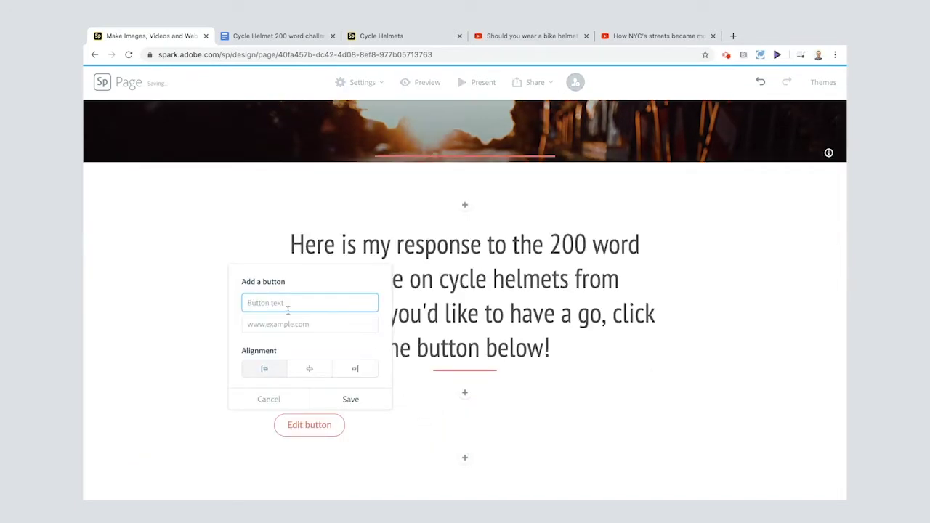
type("200 word challenge")
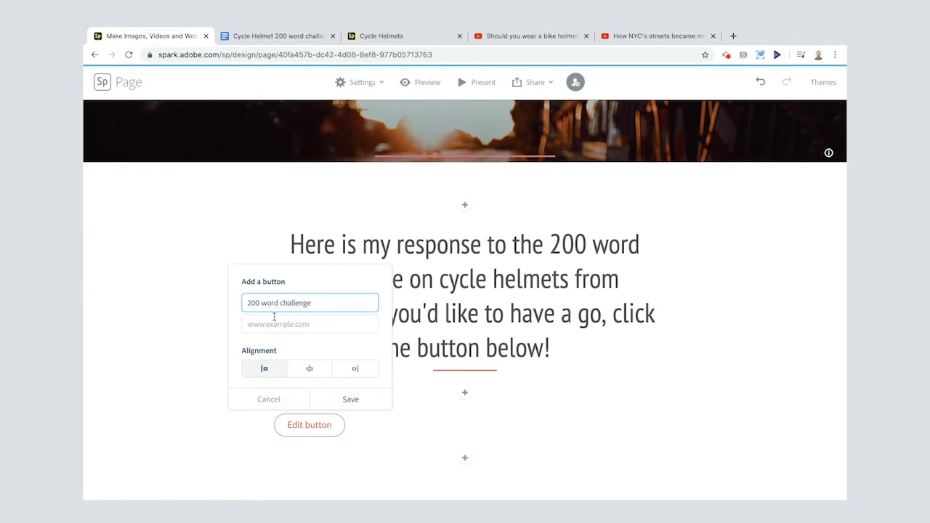
left_click(273, 323)
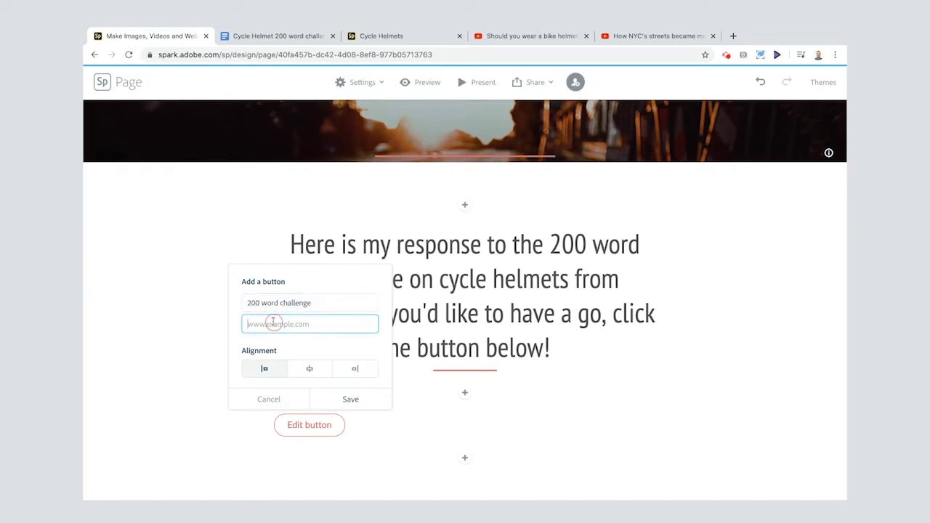
left_click(380, 38)
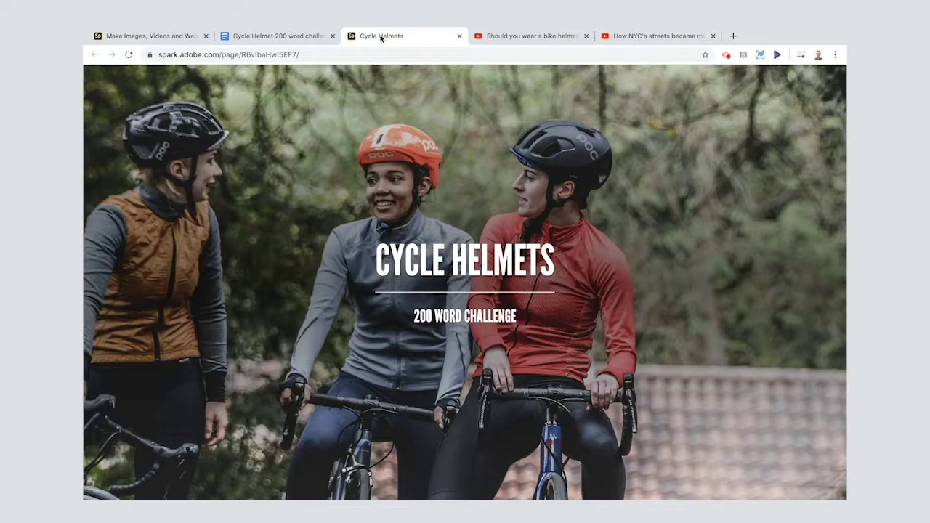
left_click(337, 58)
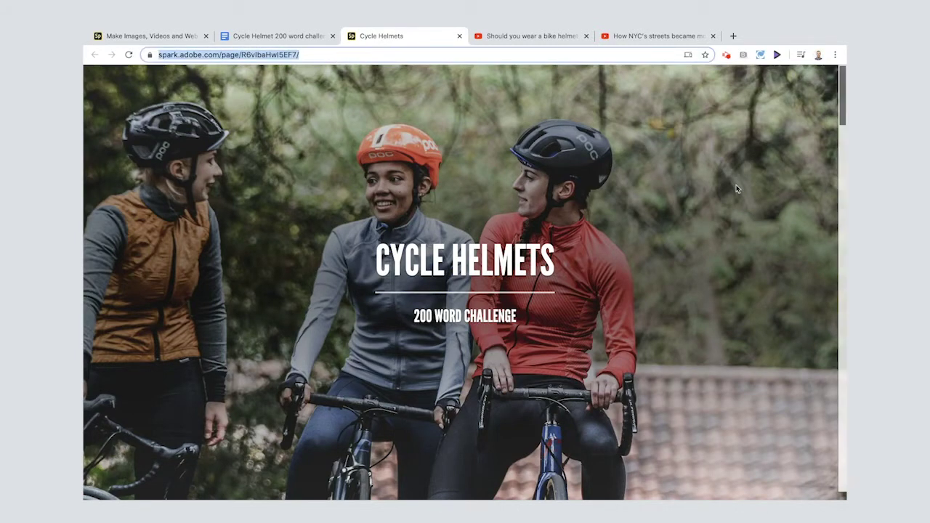
scroll(736, 189, "down", 8)
scroll(736, 189, "down", 8)
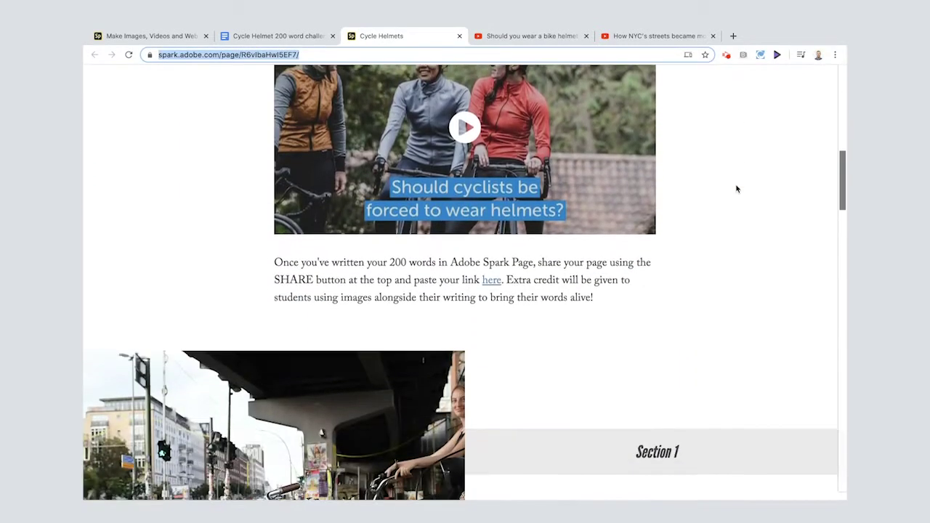
scroll(737, 189, "down", 8)
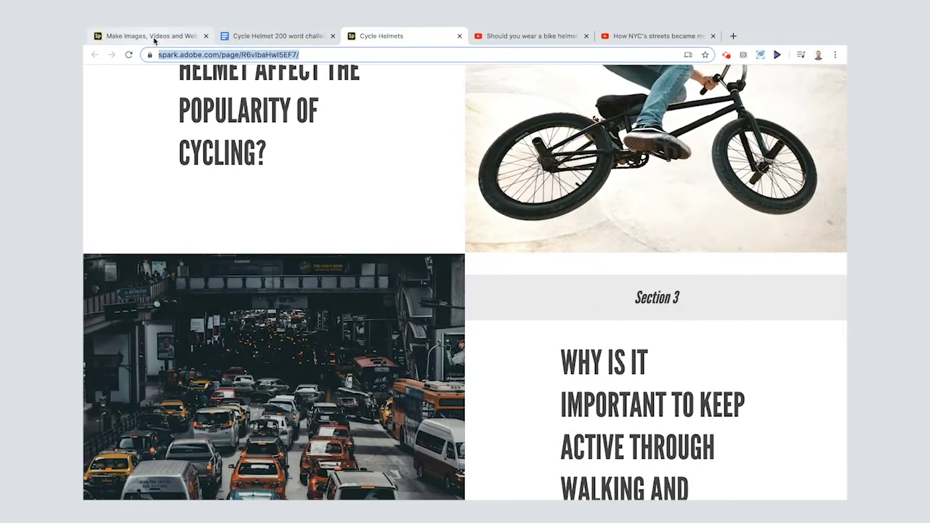
Step: Paste the published page URL as the button link, centre the button and save it
left_click(153, 36)
type("https://spark.adobe.com/page/R6vlbaHwISEF7/")
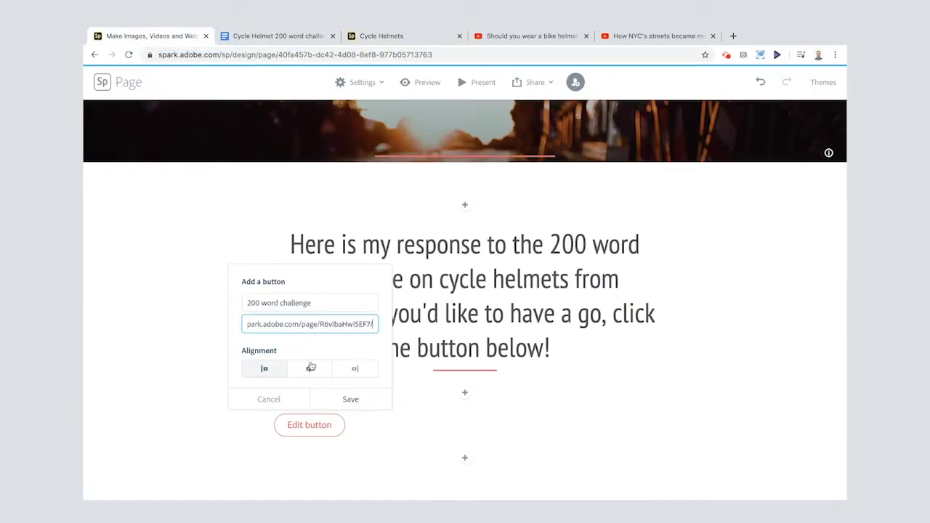
left_click(309, 371)
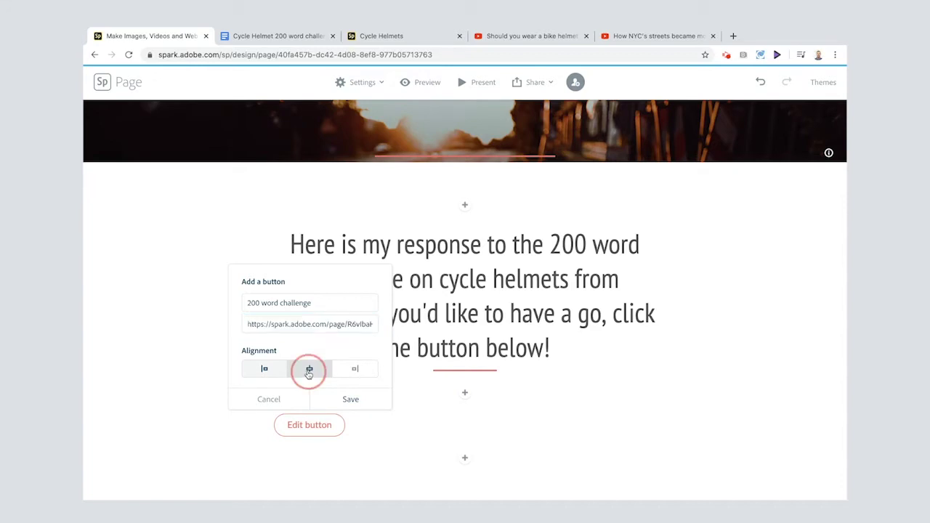
left_click(332, 400)
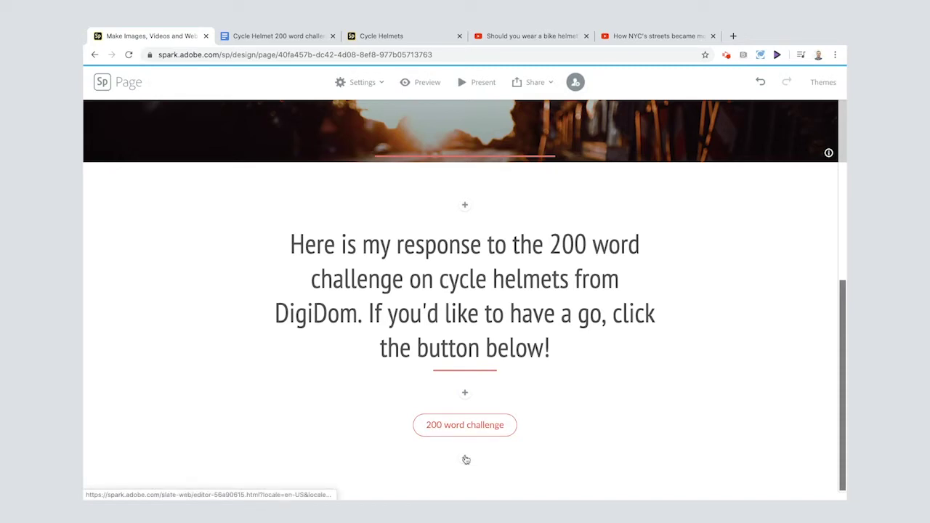
Step: Insert a split layout section below the button and copy the first question and answer from the Google Doc
left_click(466, 458)
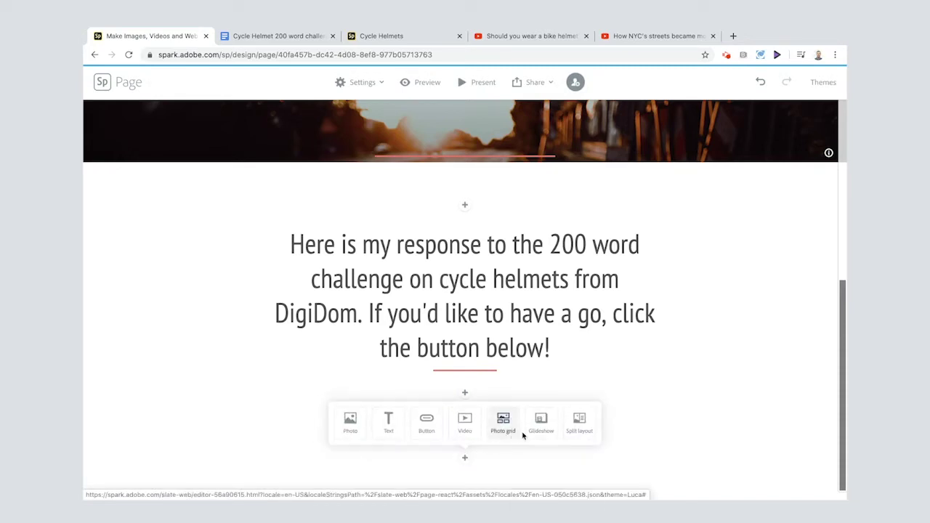
left_click(581, 424)
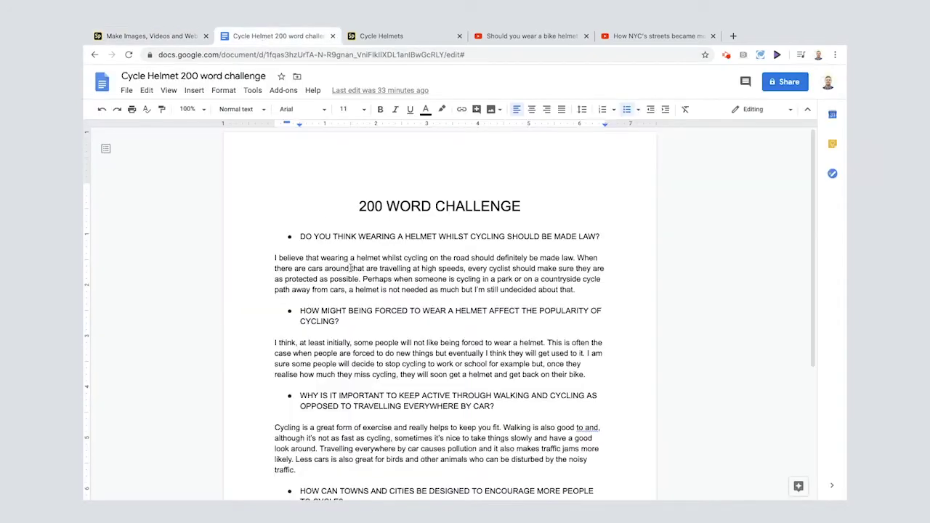
left_click_drag(300, 237, 576, 290)
key("ctrl+c")
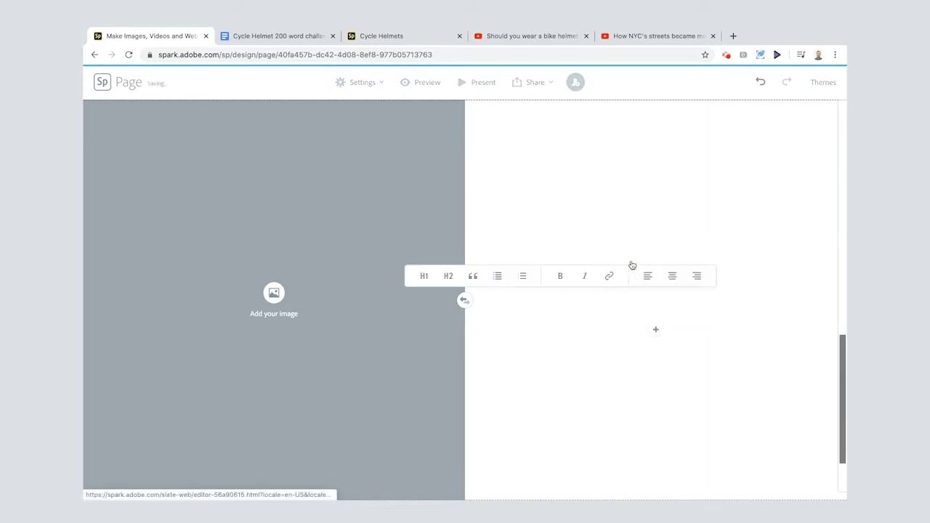
Step: Paste the helmet-law question and answer into the text half and make the question an H2 heading
key("ctrl+v")
scroll(610, 284, "up", 2)
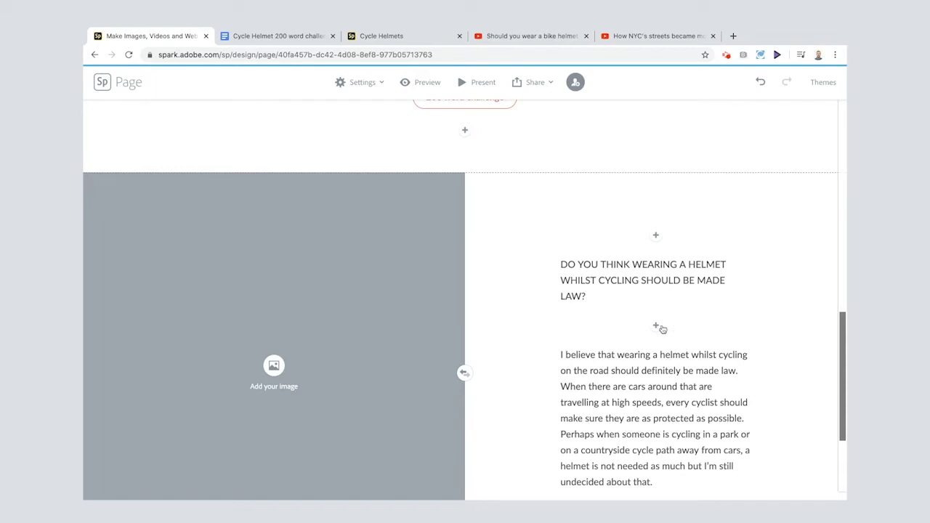
scroll(632, 327, "down", 1)
left_click(595, 223)
left_click(476, 201)
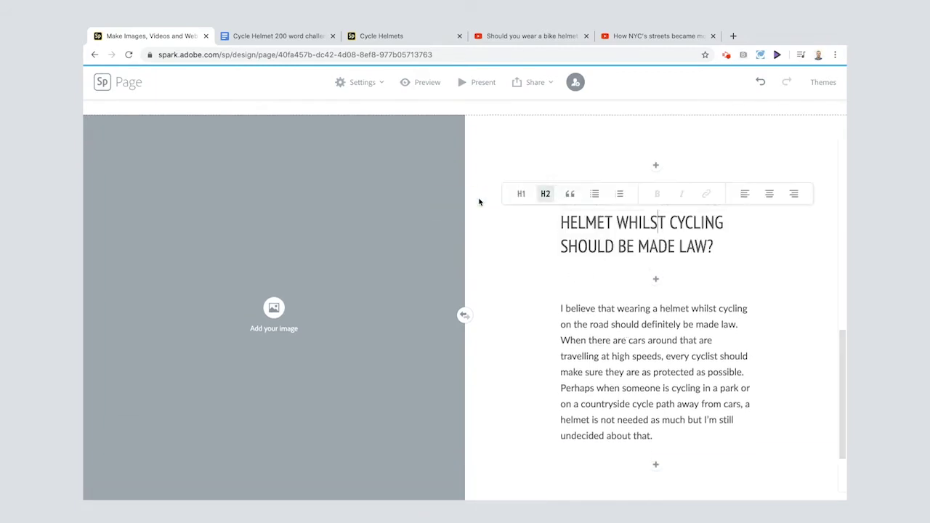
left_click(598, 327)
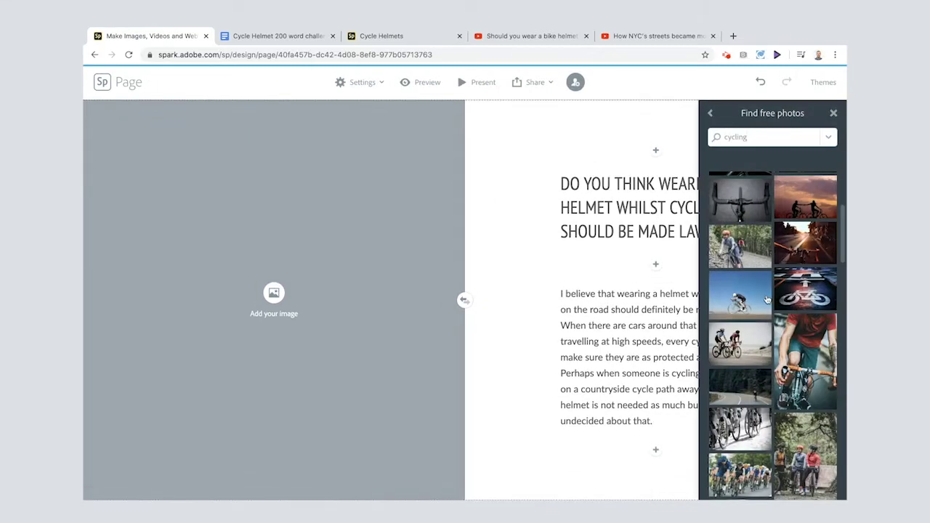
Step: Fill the image half with the blurred city cyclist photo from a free 'cycling' photo search
key("Return")
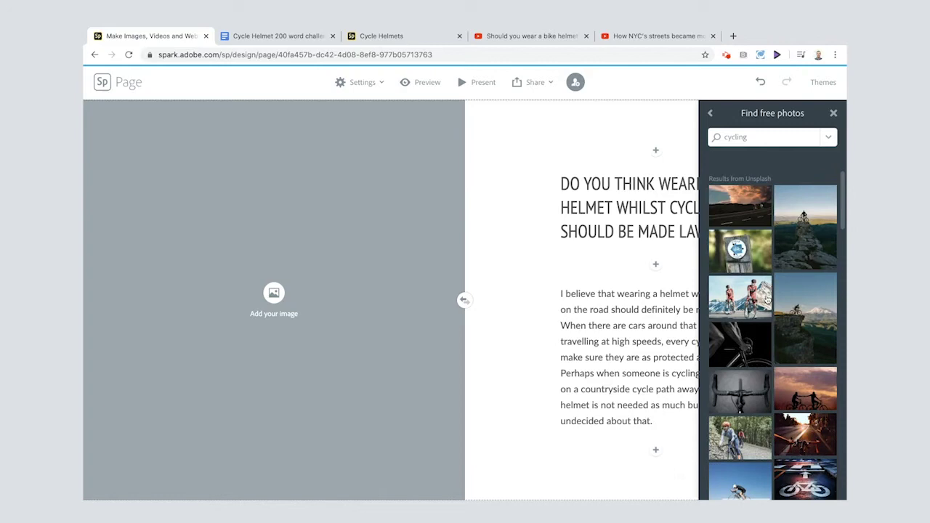
scroll(766, 298, "down", 5)
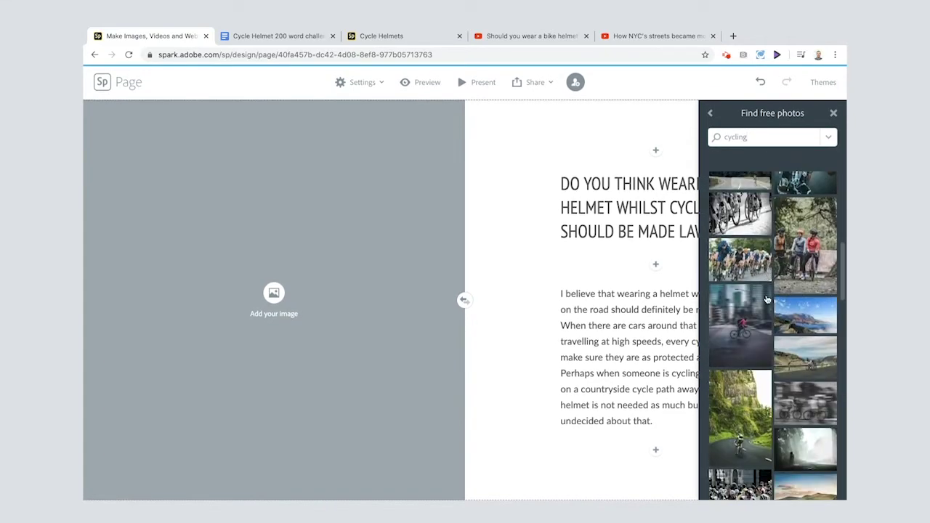
left_click(749, 320)
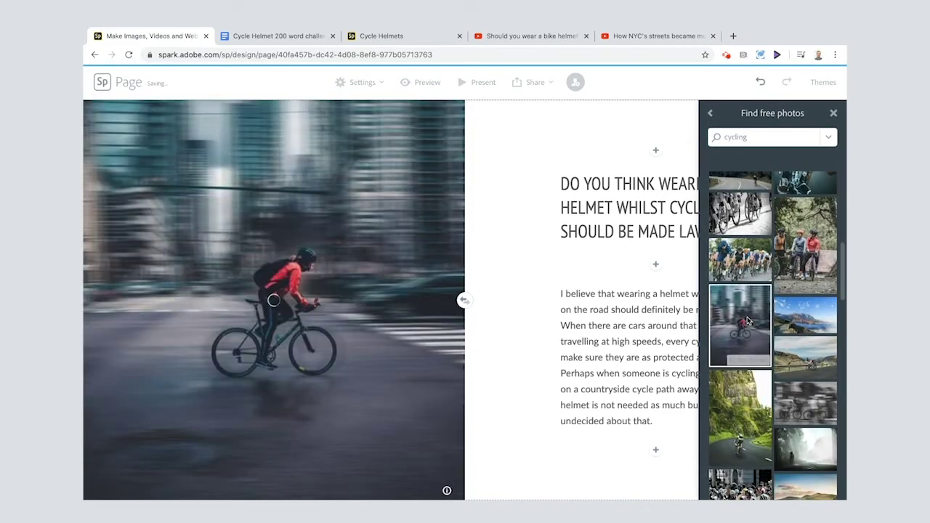
left_click(833, 112)
left_click(541, 35)
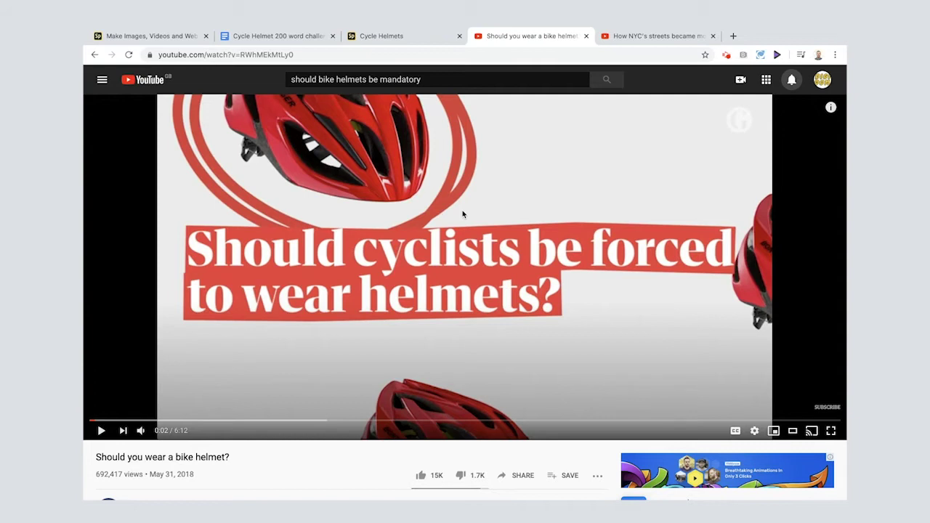
Step: Copy the 'Should you wear a bike helmet?' video URL from the address bar
left_click(238, 52)
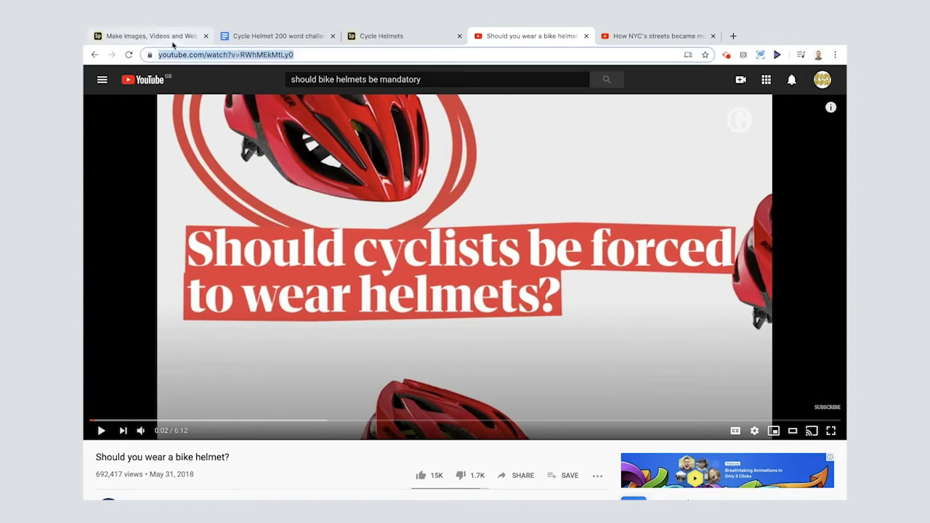
left_click(151, 34)
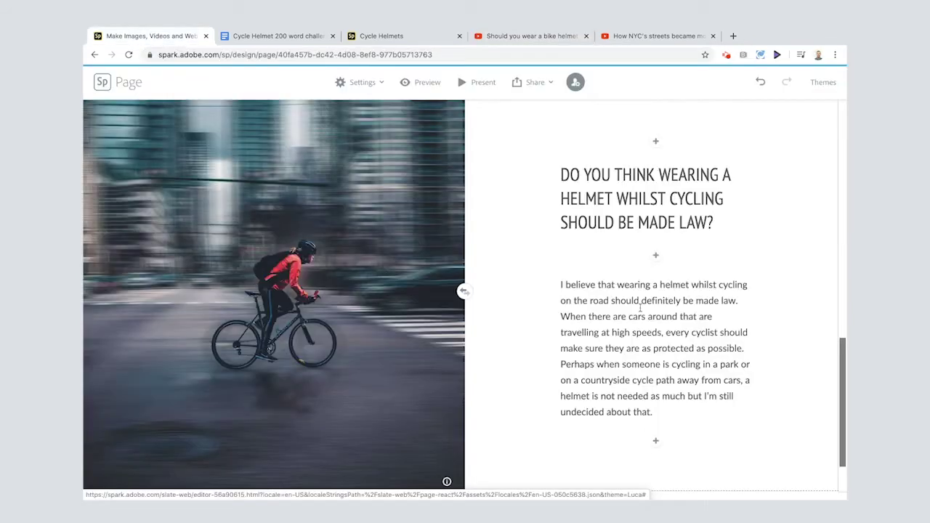
Step: Add a Video block under the helmet-law heading embedding the pasted YouTube URL
left_click(656, 256)
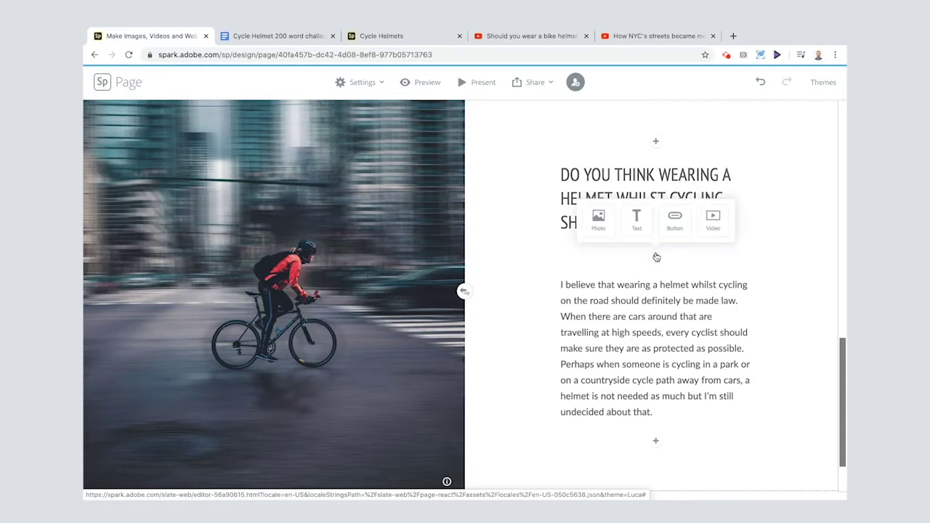
left_click(713, 222)
key("ctrl+v")
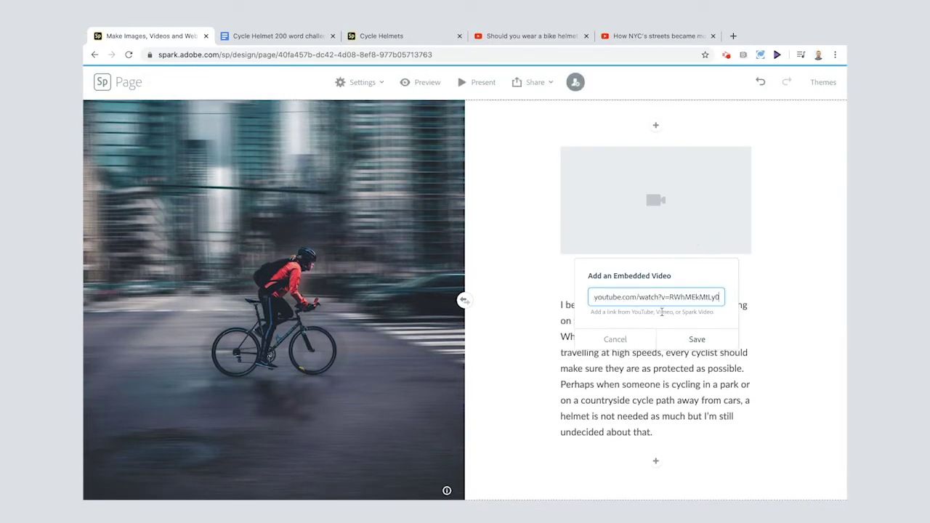
left_click(698, 340)
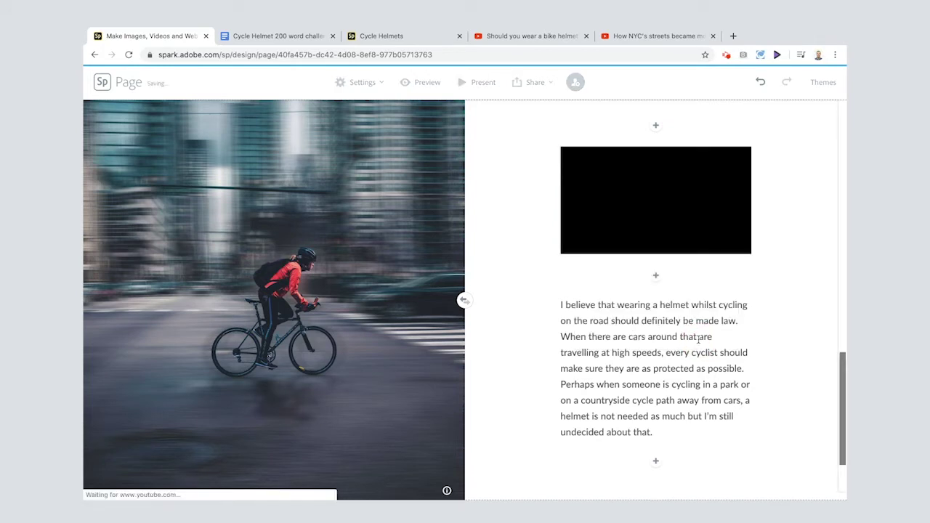
scroll(784, 281, "up", 4)
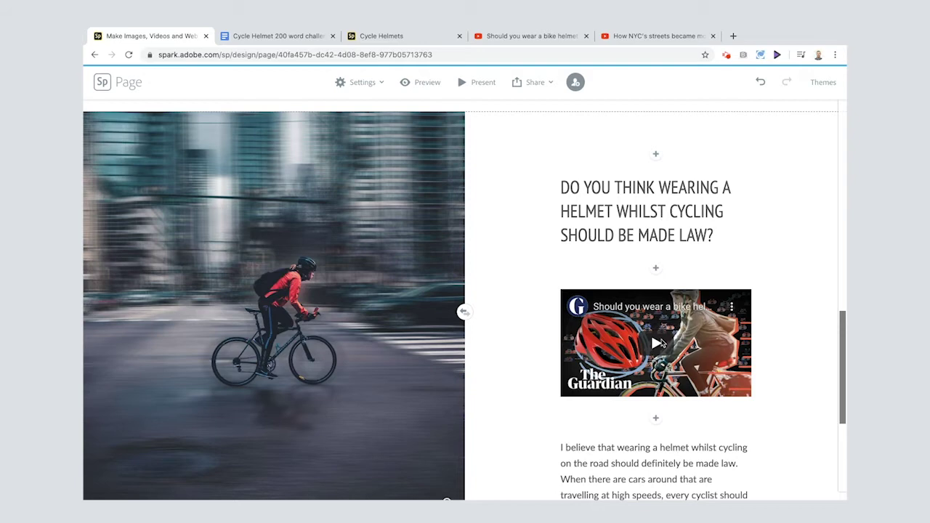
scroll(672, 329, "down", 3)
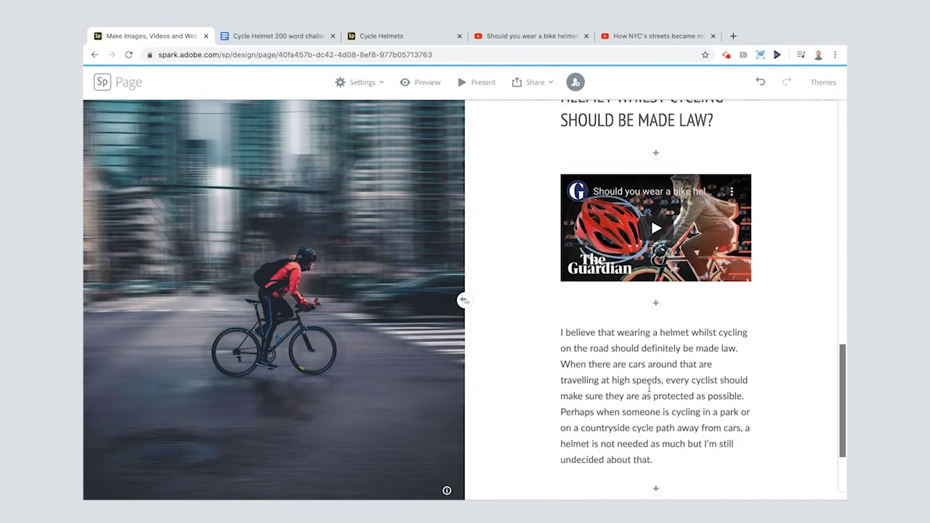
scroll(649, 389, "down", 3)
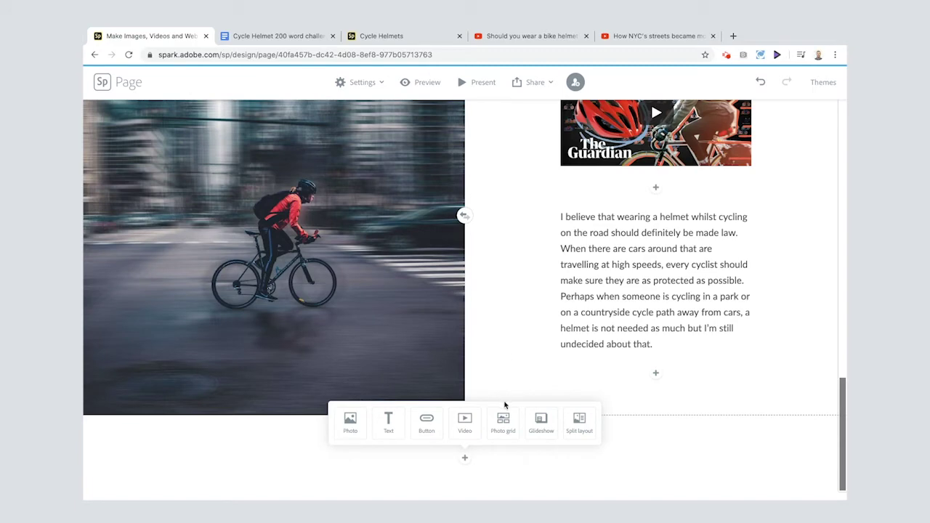
Step: Insert another split section and paste the popularity-of-cycling question and answer into its text half
left_click(574, 422)
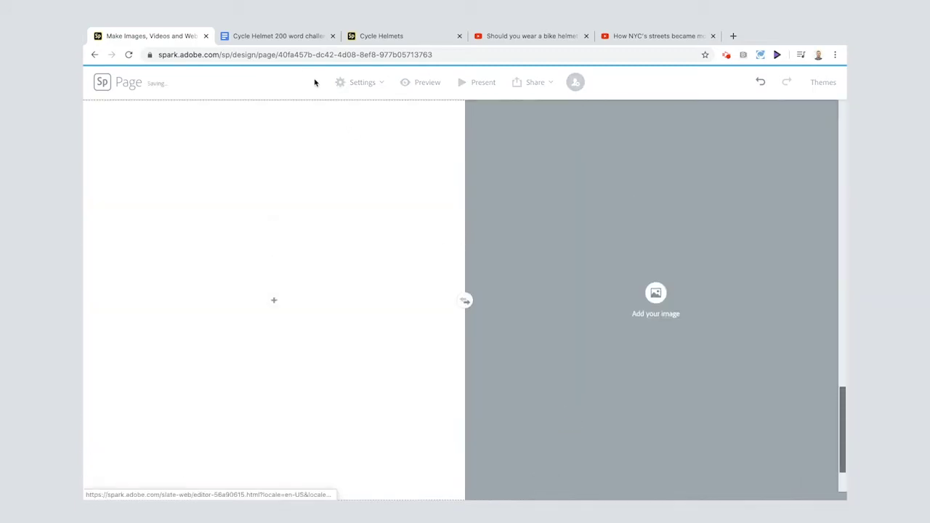
scroll(328, 305, "up", 2)
scroll(329, 305, "up", 3)
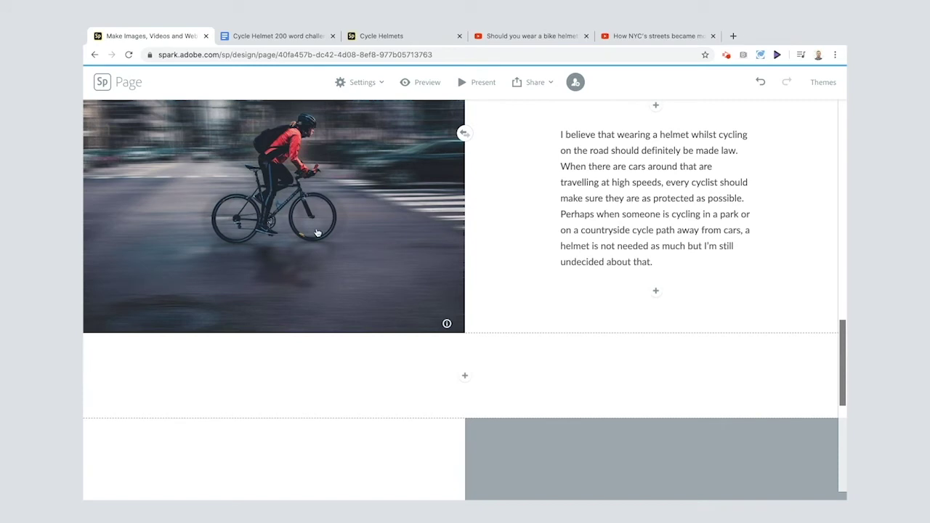
scroll(317, 232, "down", 3)
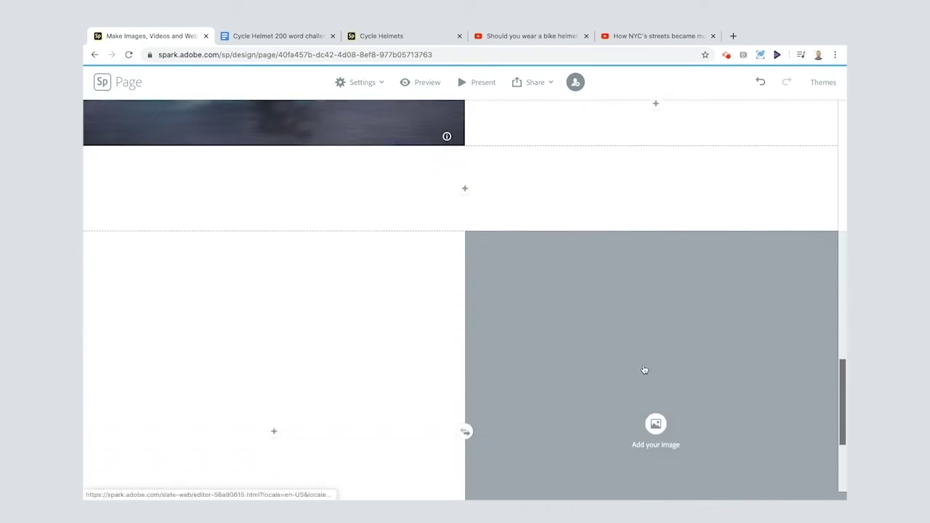
left_click(274, 431)
left_click(254, 398)
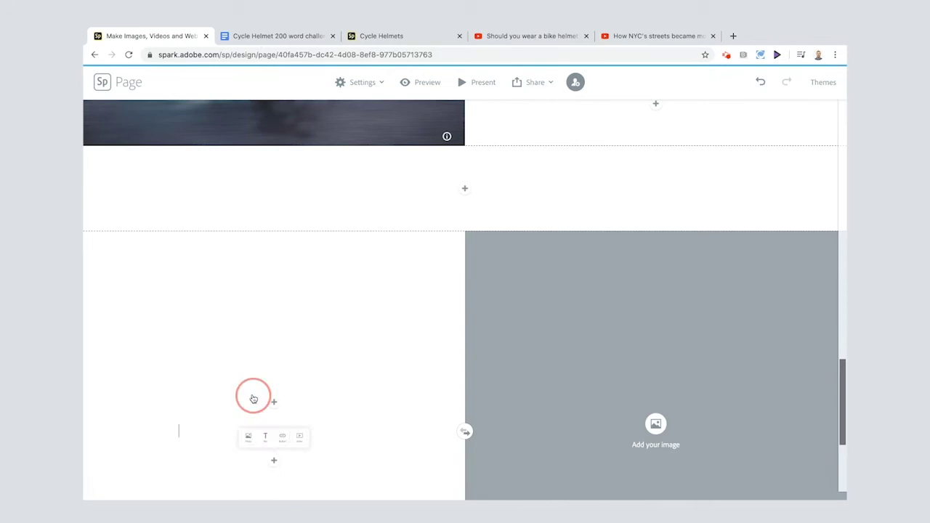
type("HOW MIGHT BEING FORCED TO WEAR A HELMET AFFECT THE POPULARITY OF CYCLING? I think, at least initially, some people will not like being forced to wear a helmet. This is often the case when people are forced to do new things but eventually I think they will get used to it. I am sure some people will decide to stop cycling to work or school for example but, once they realise how much they miss cycling, they will soon get a helmet and get back on their bike.")
Step: Make the popularity question a larger heading, then start adding a photo to the empty image half
scroll(242, 197, "up", 1)
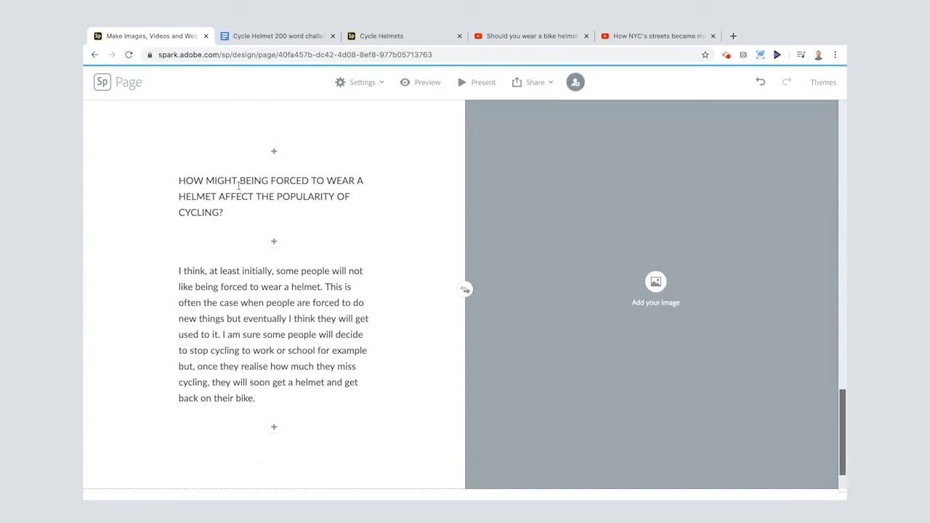
left_click(238, 186)
left_click(140, 156)
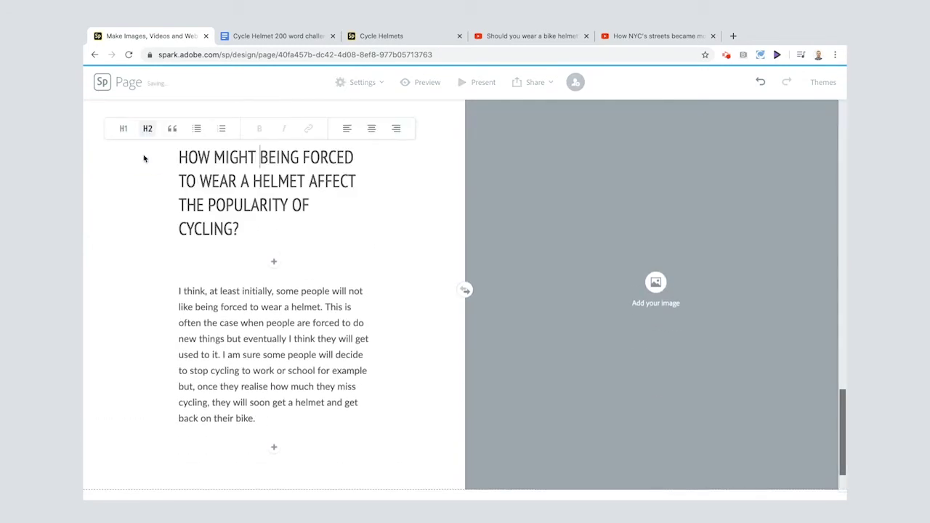
left_click_drag(242, 290, 323, 307)
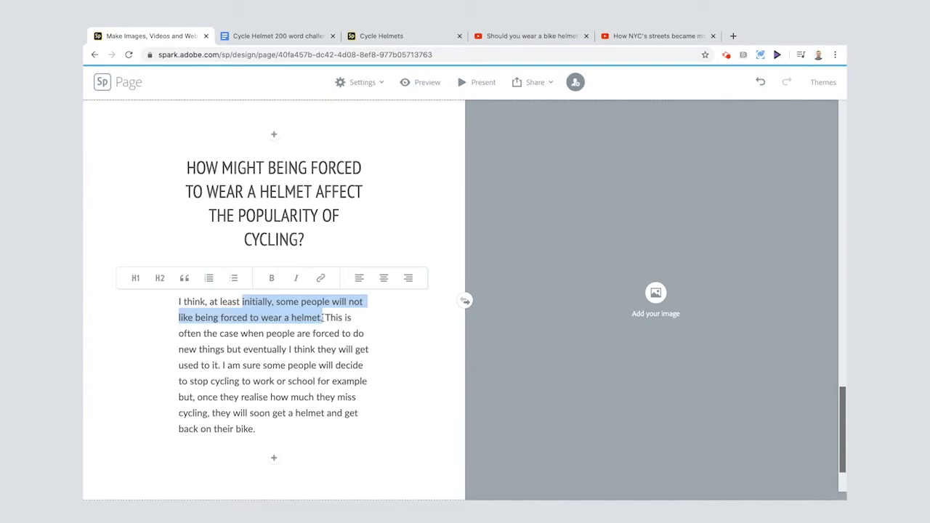
left_click(656, 294)
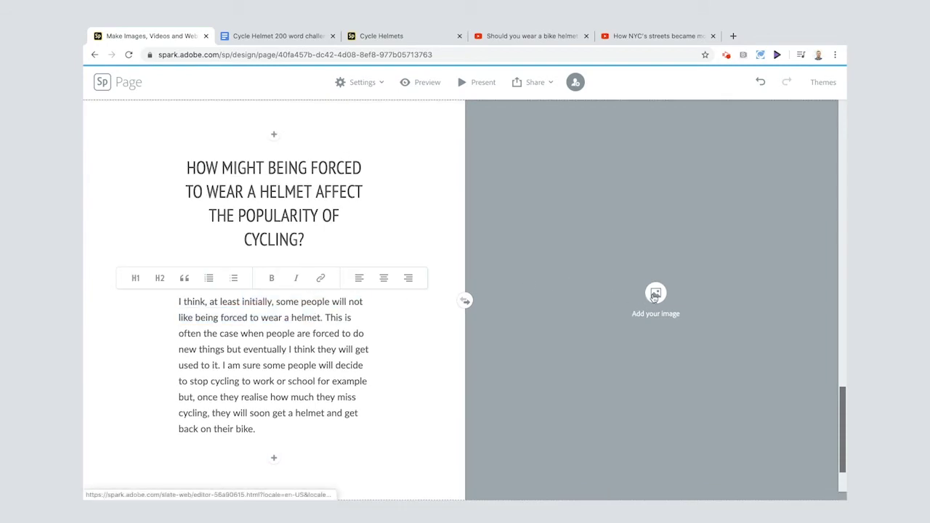
Step: Search free photos for 'bmx', place the BMX jumper photo, and set its focal point on the airborne rider
double_click(731, 137)
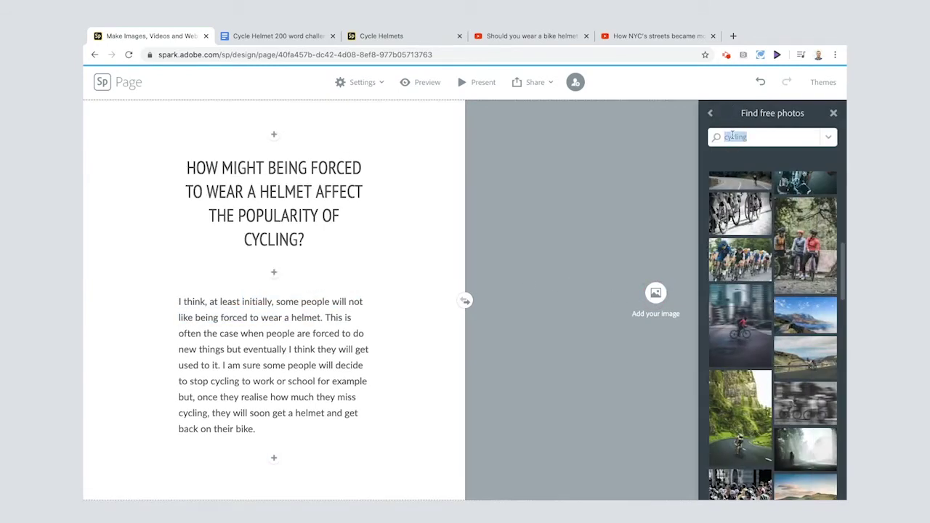
type("bmx")
key("Return")
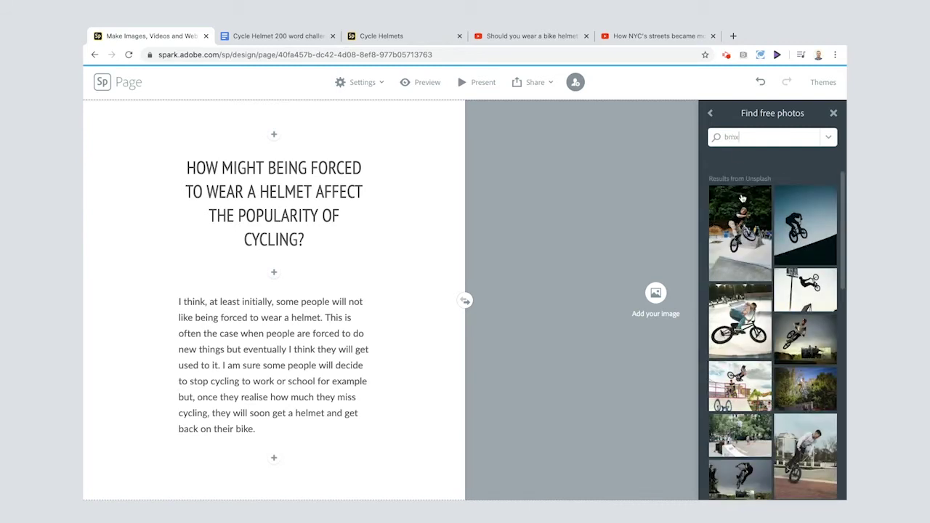
scroll(758, 412, "down", 5)
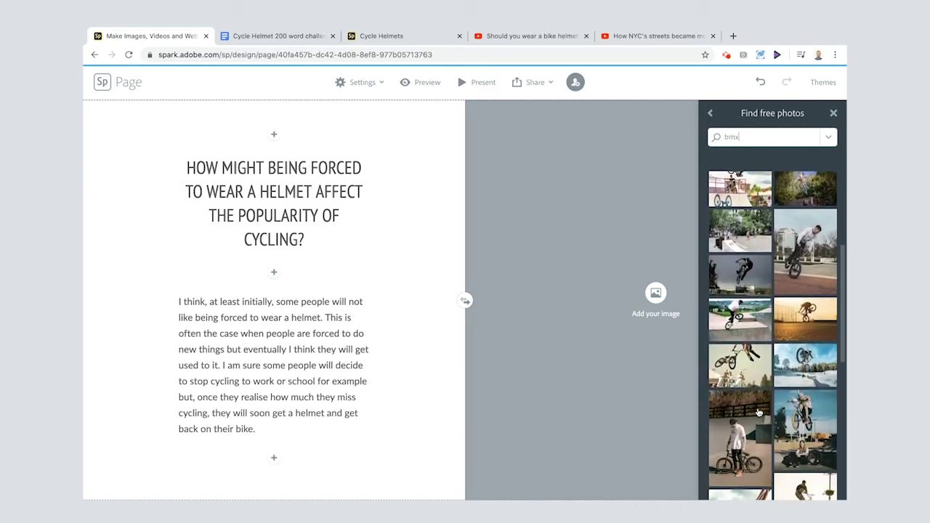
left_click(795, 404)
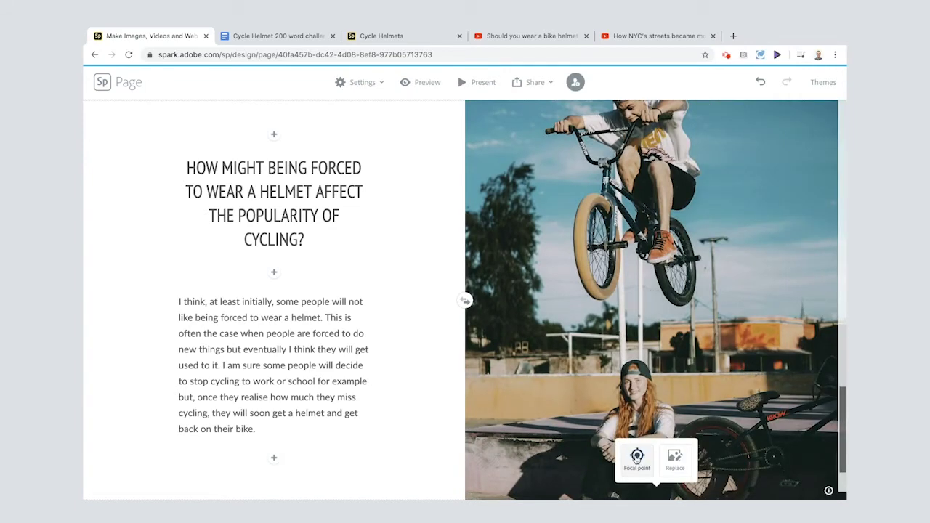
left_click(636, 458)
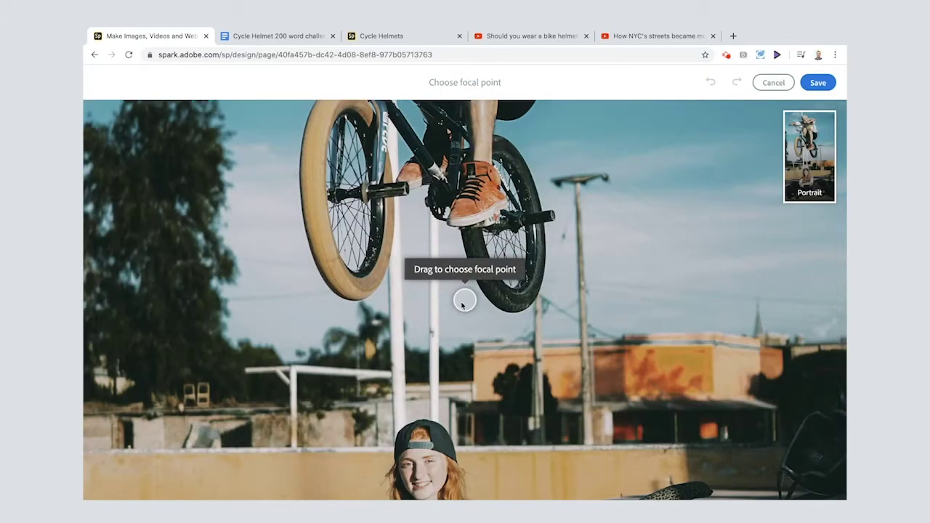
left_click_drag(463, 306, 459, 226)
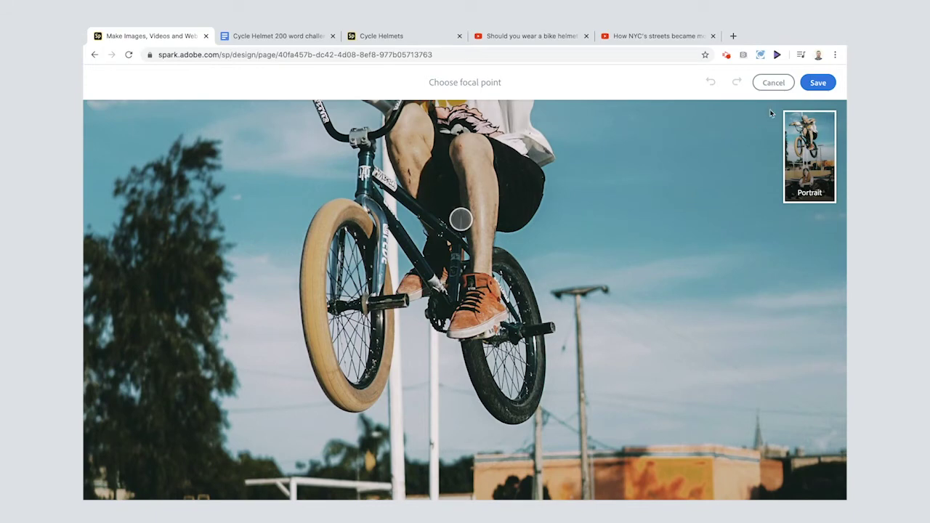
left_click(812, 82)
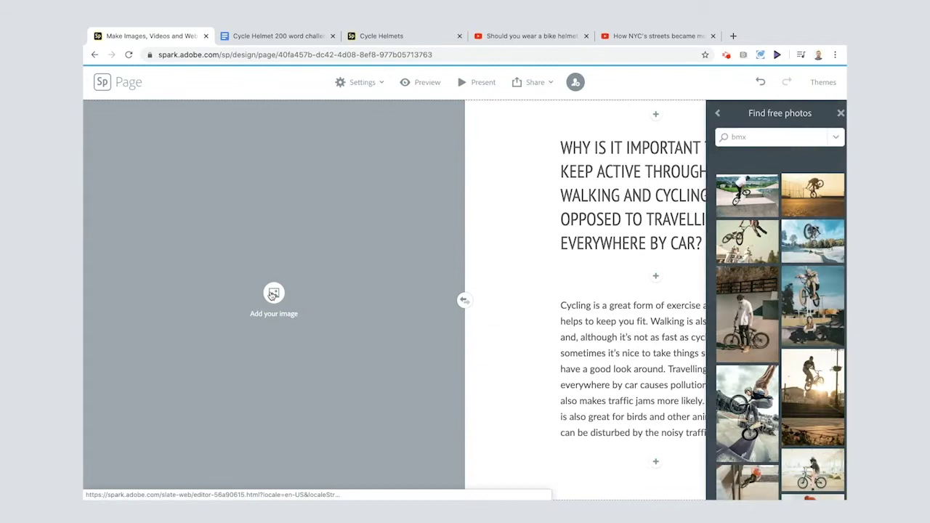
Step: Place the motion-blurred car-in-tunnel free photo beside the keep-active question
left_click(714, 115)
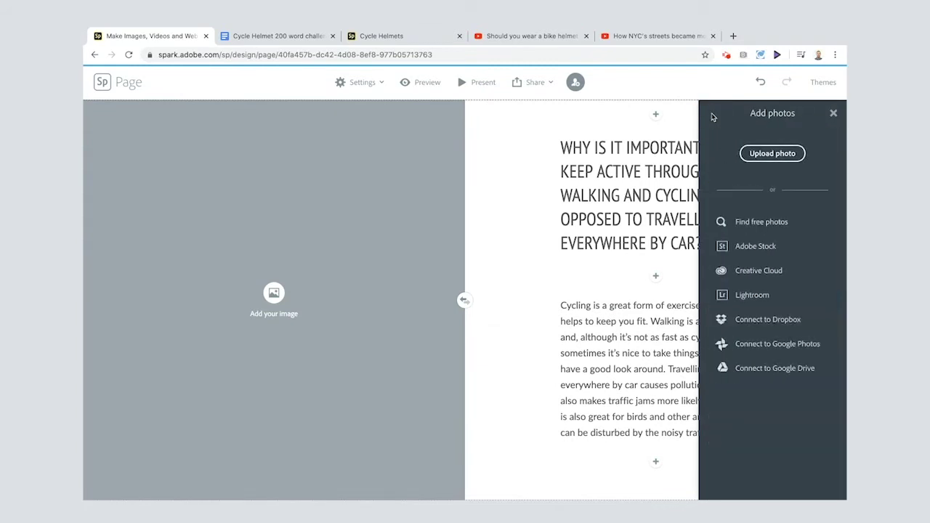
left_click(762, 221)
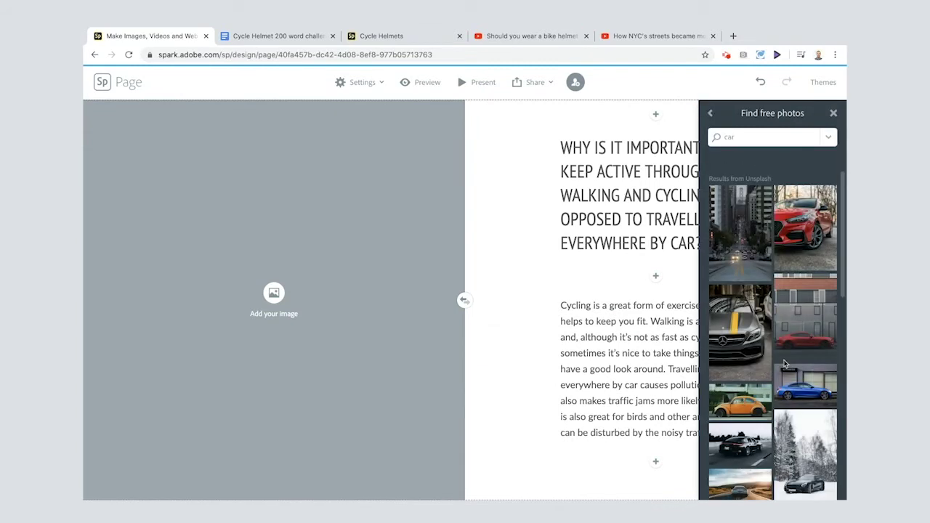
scroll(785, 364, "down", 5)
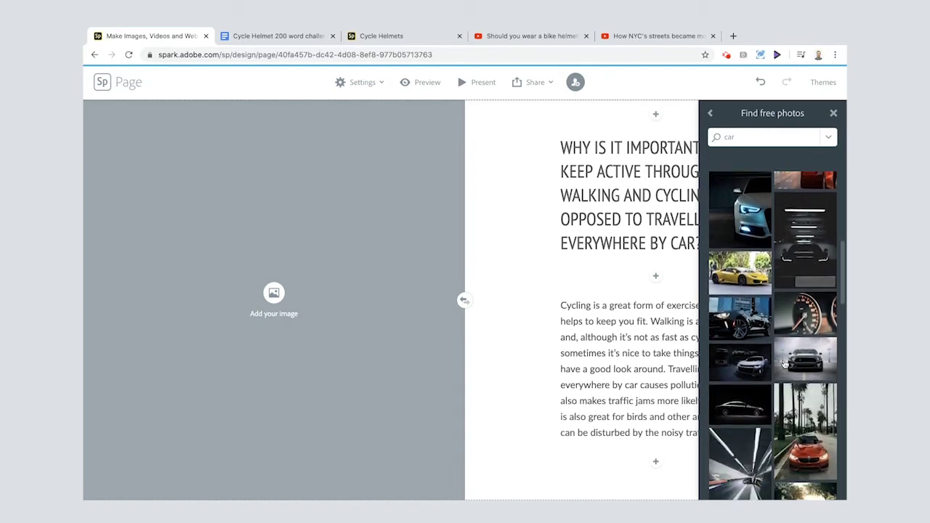
scroll(784, 365, "down", 2)
left_click(739, 367)
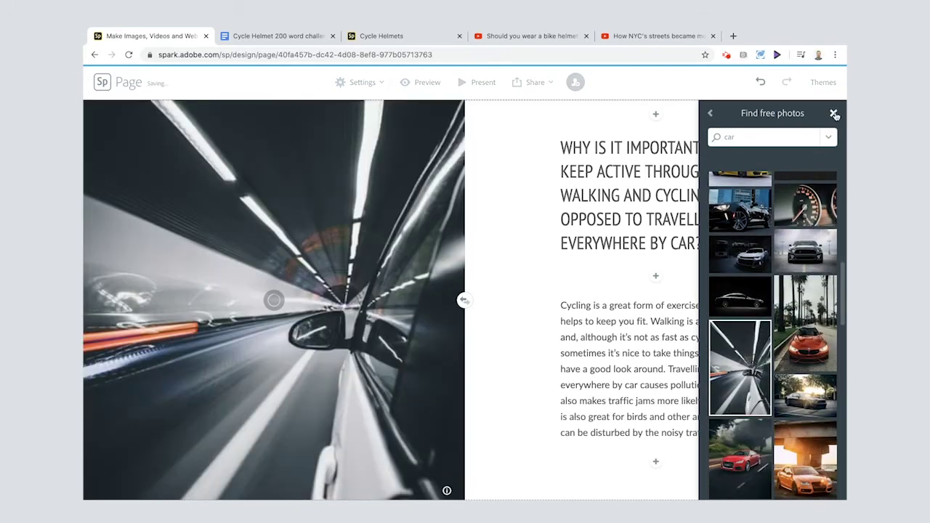
left_click(834, 114)
scroll(737, 266, "down", 1)
left_click(465, 457)
Step: Add a split section with the pasted towns-and-cities question and answer, styling the question as a quote
left_click(581, 440)
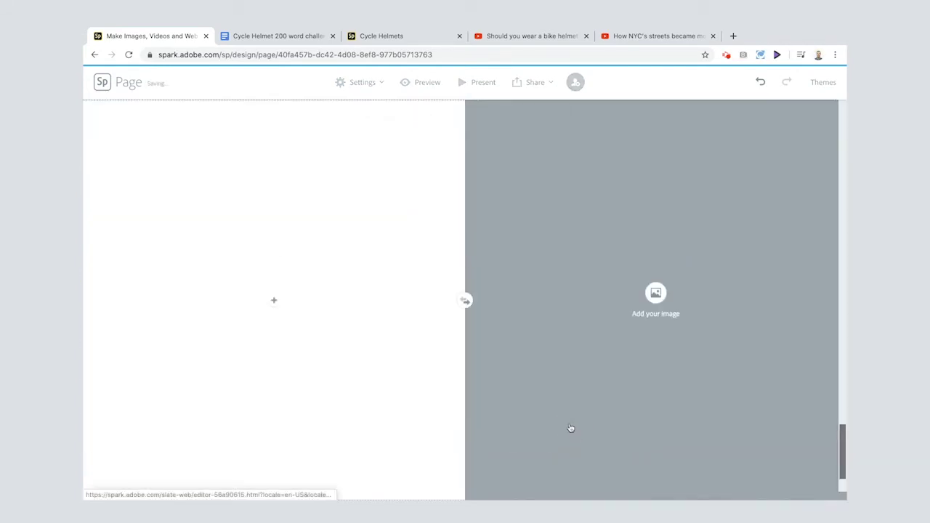
left_click(280, 301)
left_click(254, 267)
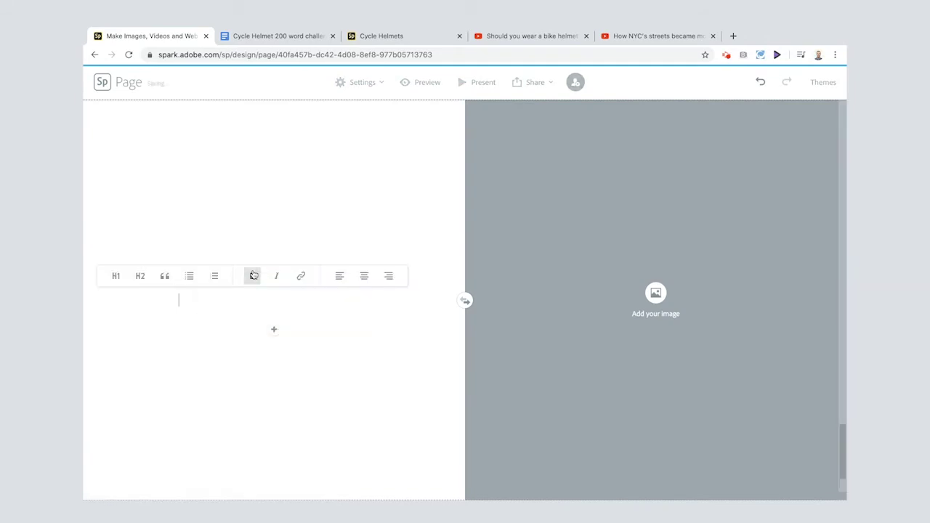
type("HOW CAN TOWNS AND CITIES BE DESIGNED TO ENCOURAGE MORE PEOPLE TO CYCLE? Town and city centres should be car-free so that pedestrians and cyclists can feel safe. Also, public transport should be free so that people don't feel the need to drive into the centre. Most car parks should be turned into grassy picnic areas. Finally, parking the car in the city should be reserved only for older people, those with disabilities and families with very young children.")
left_click(232, 175)
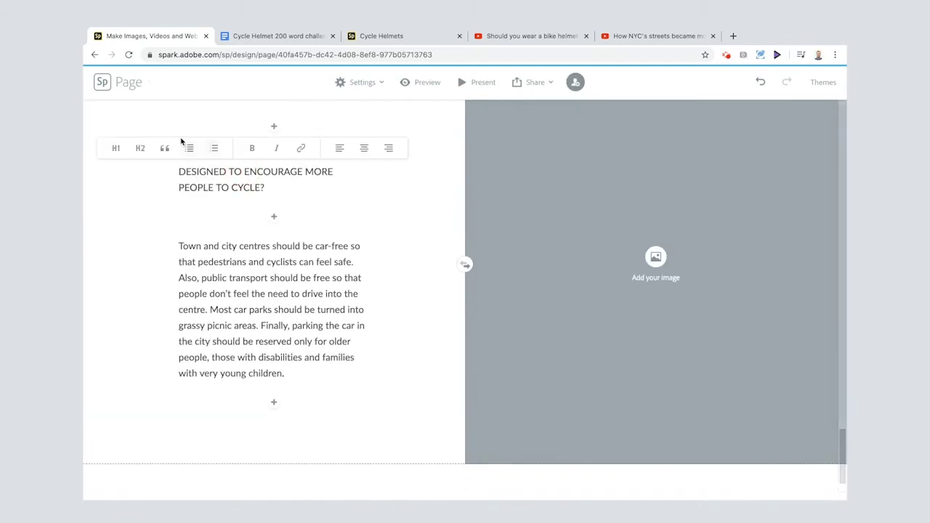
left_click(133, 150)
left_click(196, 143)
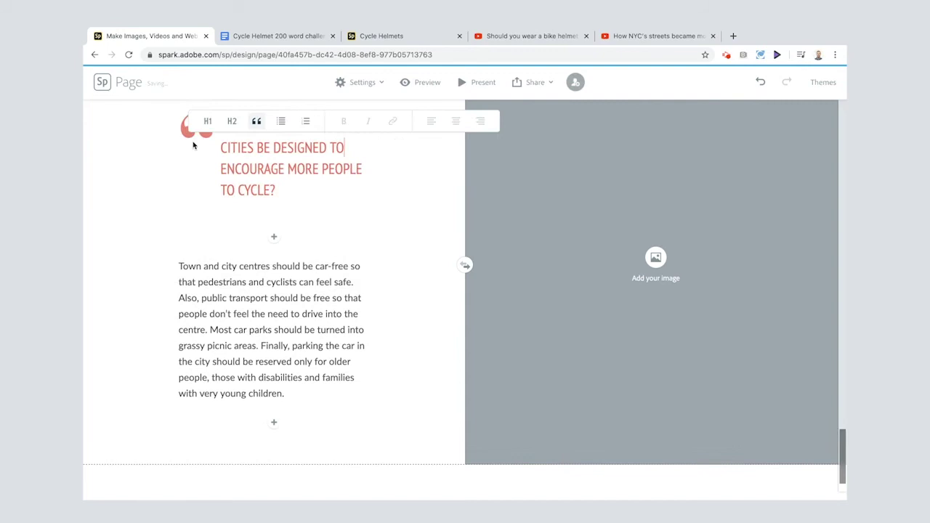
left_click(293, 282)
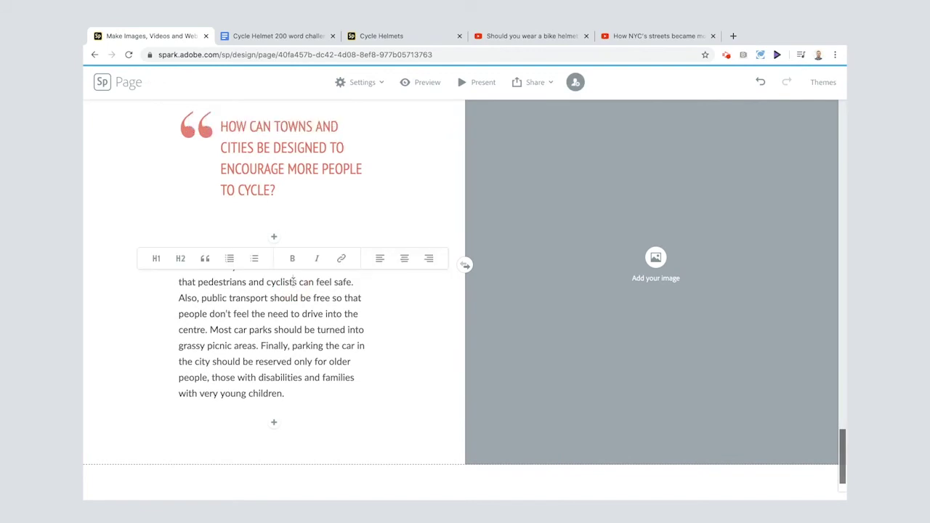
Step: Search free photos for 'pedestrians' and place the busy street photo in the image half
left_click(656, 257)
double_click(730, 138)
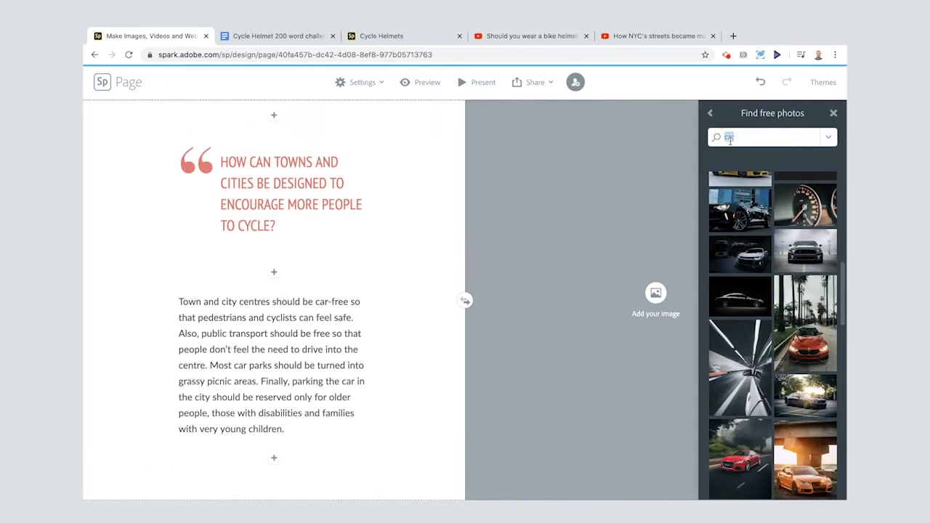
type("pedestrians")
key("Return")
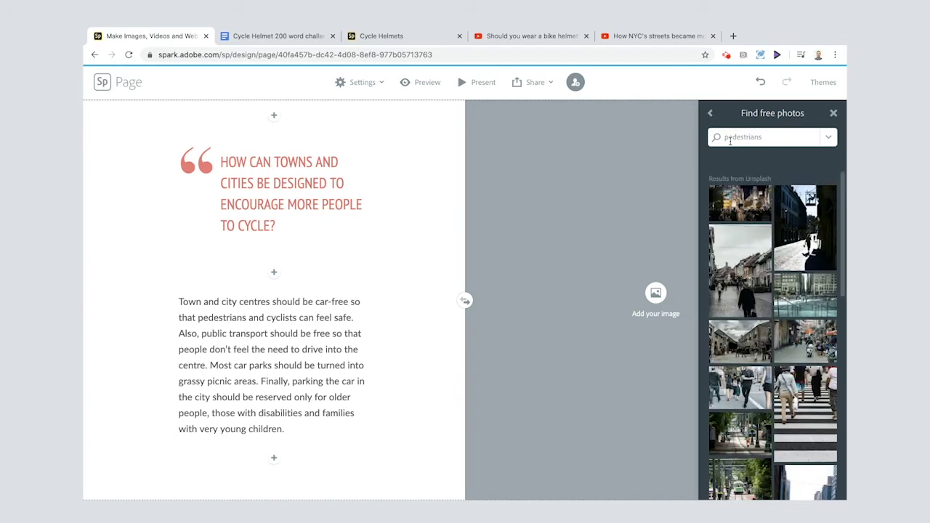
scroll(747, 309, "down", 5)
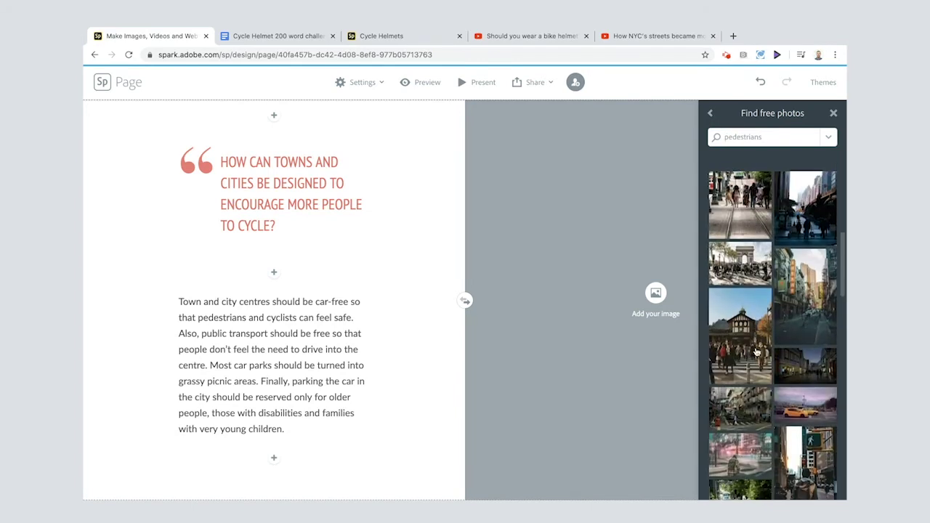
left_click(740, 400)
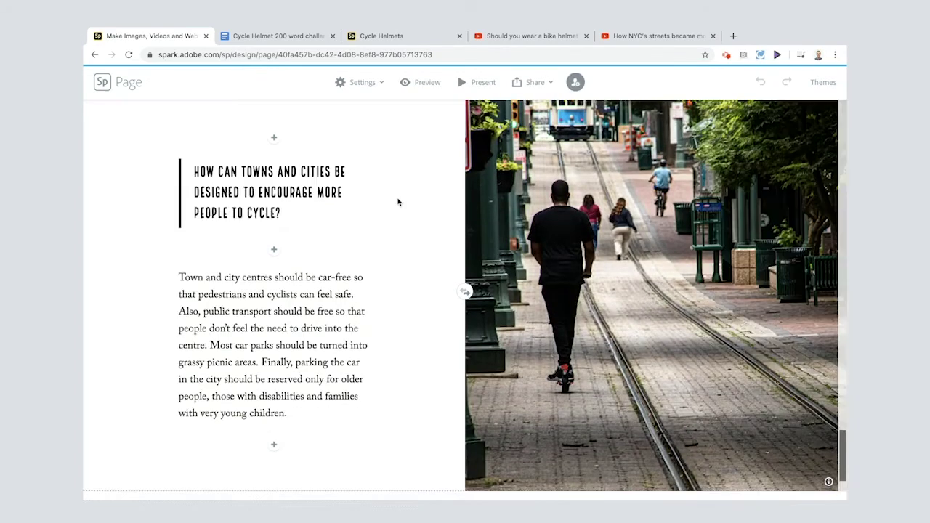
scroll(399, 201, "down", 10)
scroll(489, 145, "up", 15)
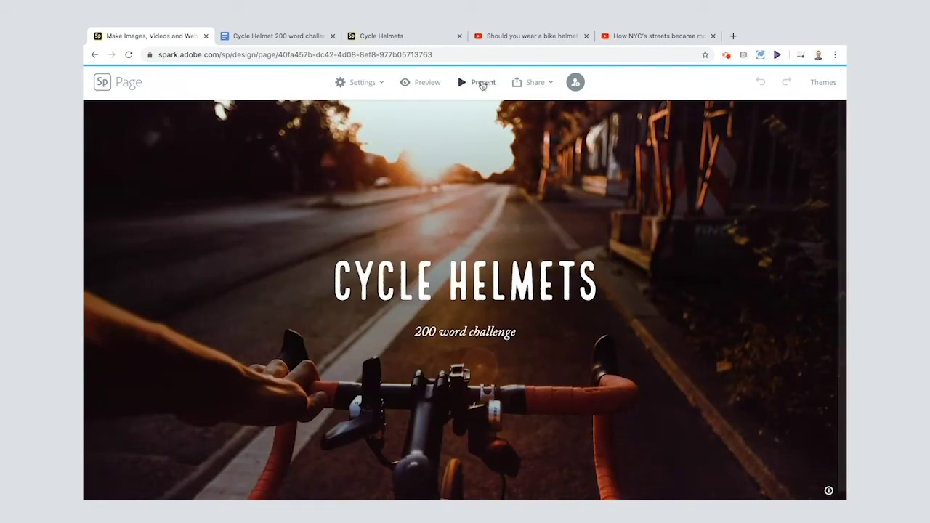
Step: Preview the whole Cycle Helmets page as a full-screen presentation, scrolling through its sections
left_click(473, 82)
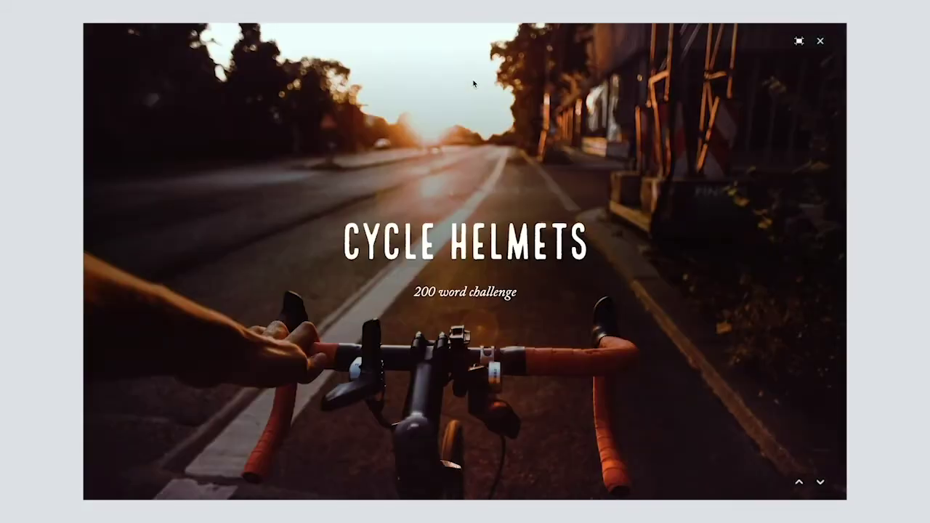
scroll(473, 84, "down", 7)
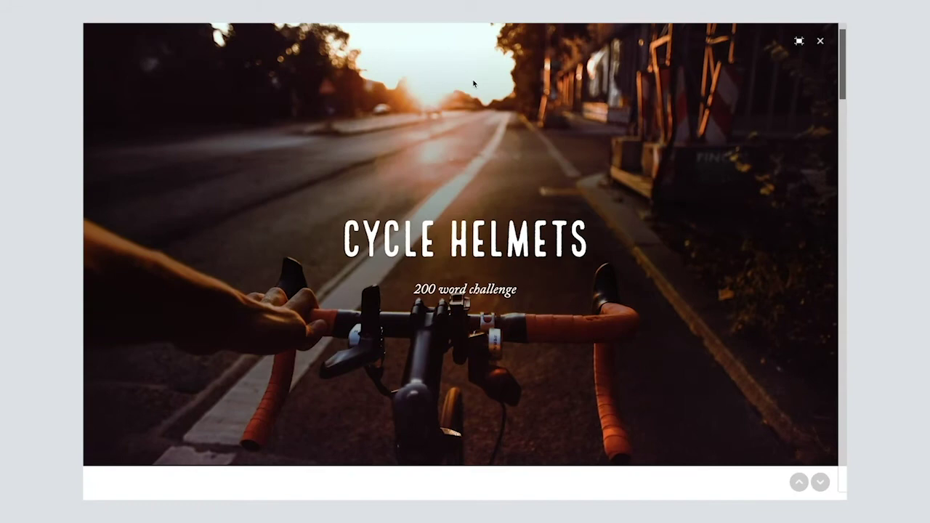
scroll(473, 84, "down", 3)
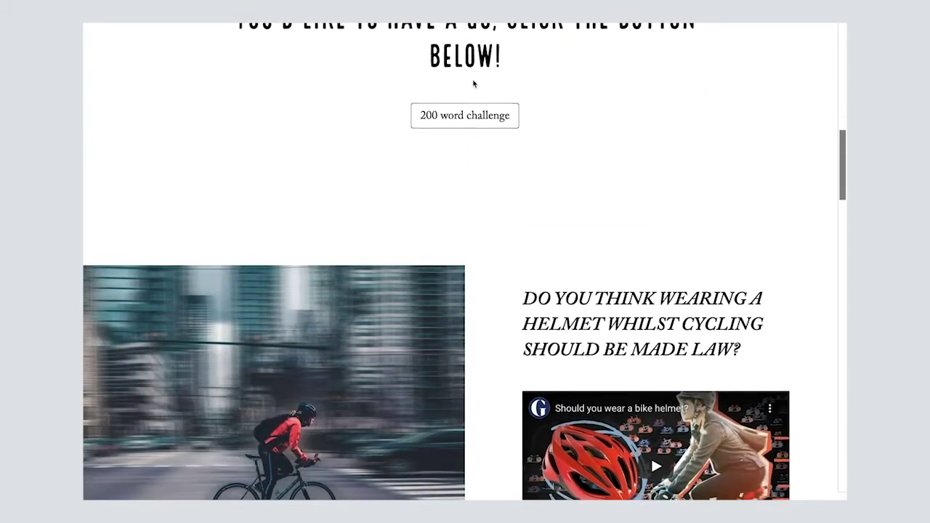
scroll(473, 83, "up", 10)
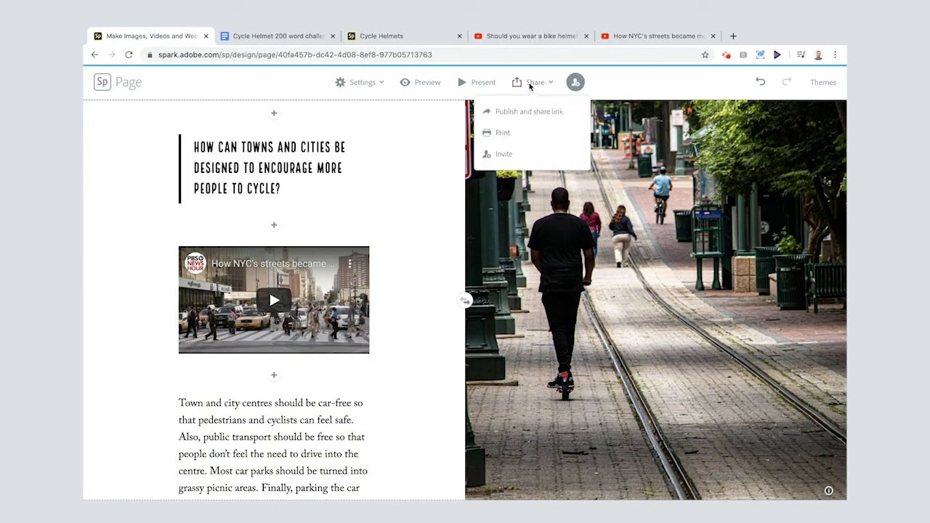
Step: Publish the Cycle Helmets page and create its public shareable link
left_click(521, 111)
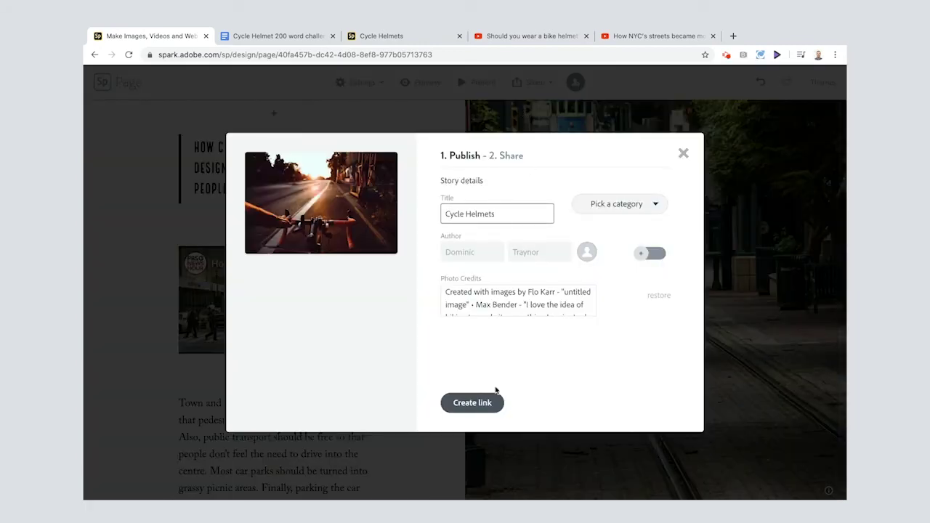
left_click(479, 404)
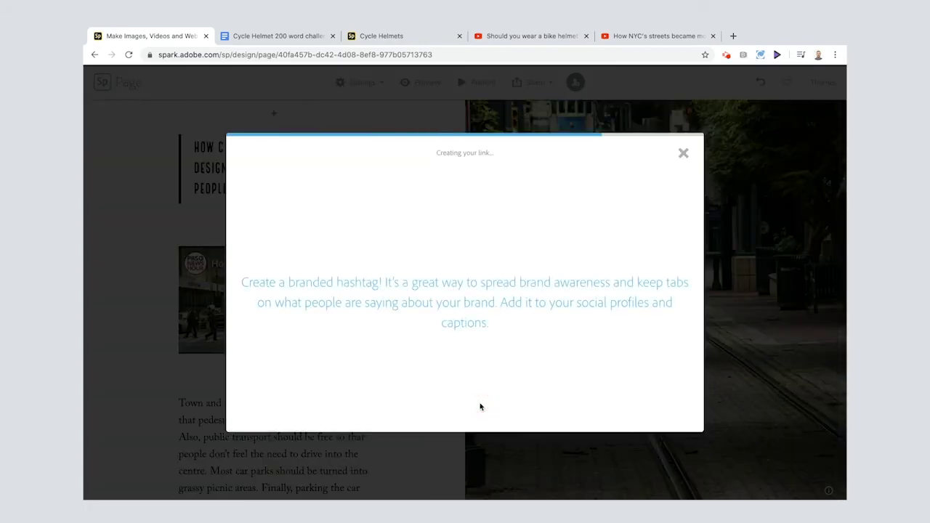